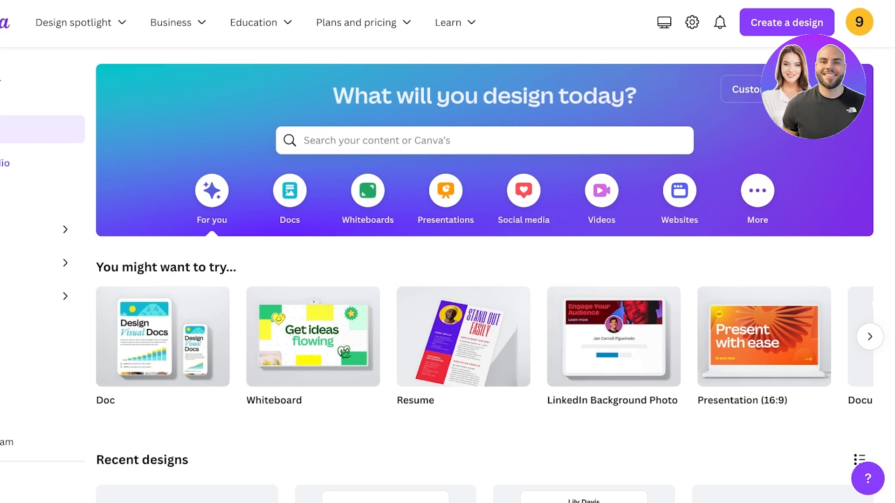
Open the Magic recommendations collection of graphics in the Elements panel of the Summer design.
scroll(312, 210, "down", 3)
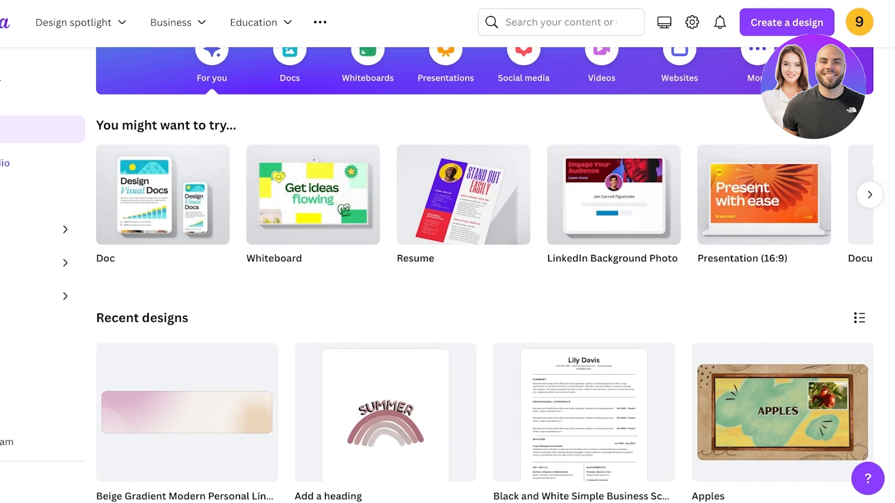
scroll(312, 209, "down", 2)
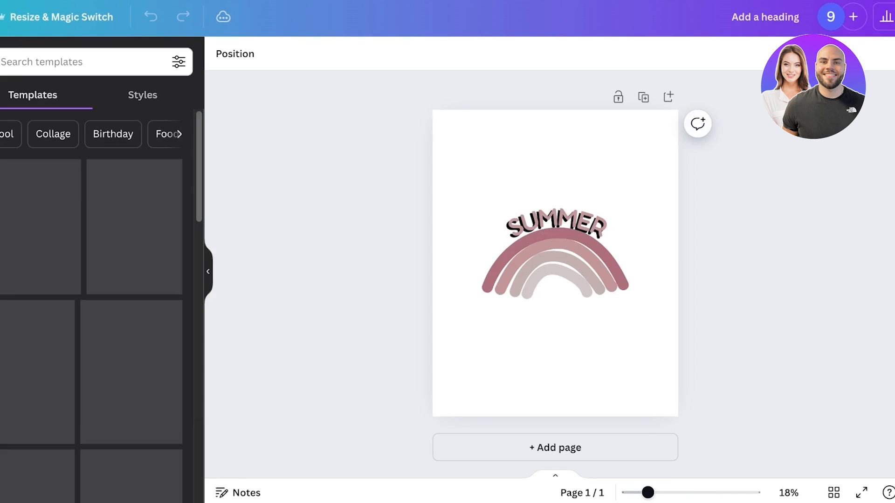
left_click(20, 112)
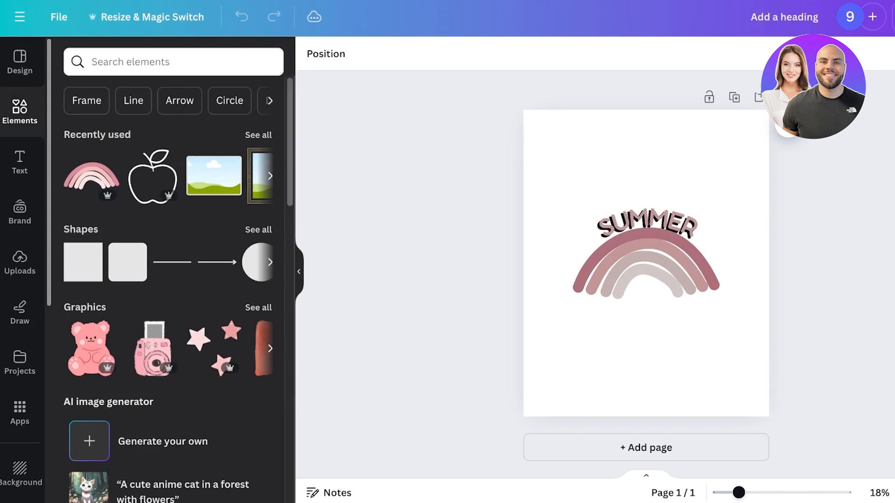
left_click(85, 308)
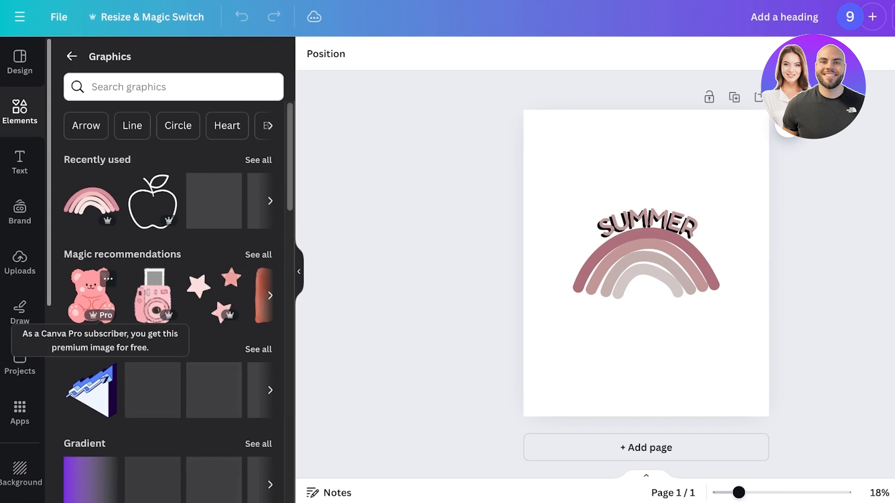
left_click(258, 254)
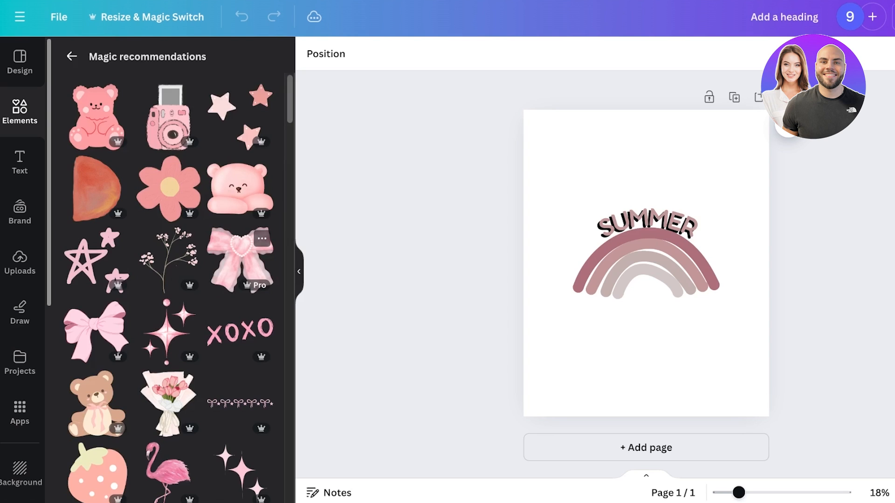
Add the brown teddy bear graphic to the page and reposition it slightly upward.
left_click(96, 403)
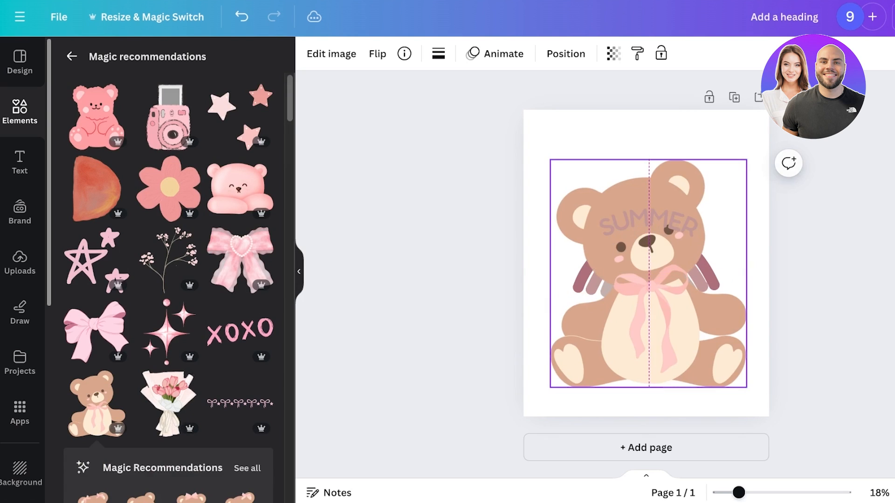
left_click(648, 227)
key("Delete")
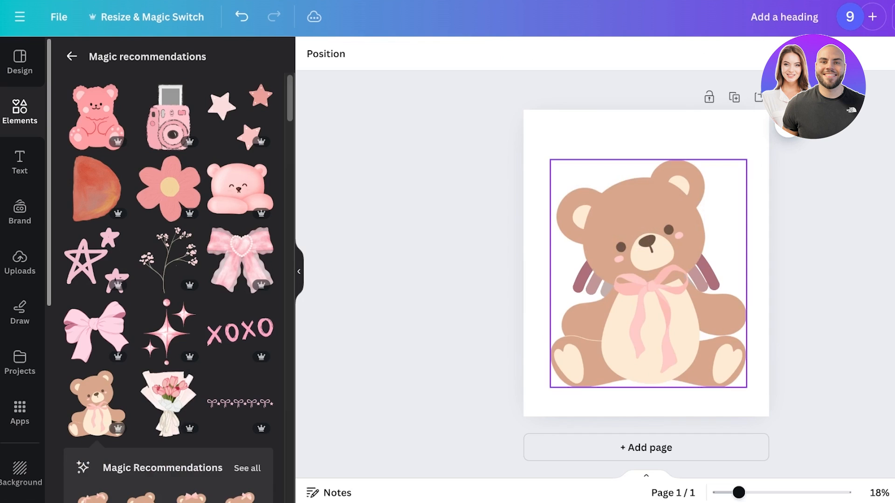
left_click_drag(649, 227, 651, 209)
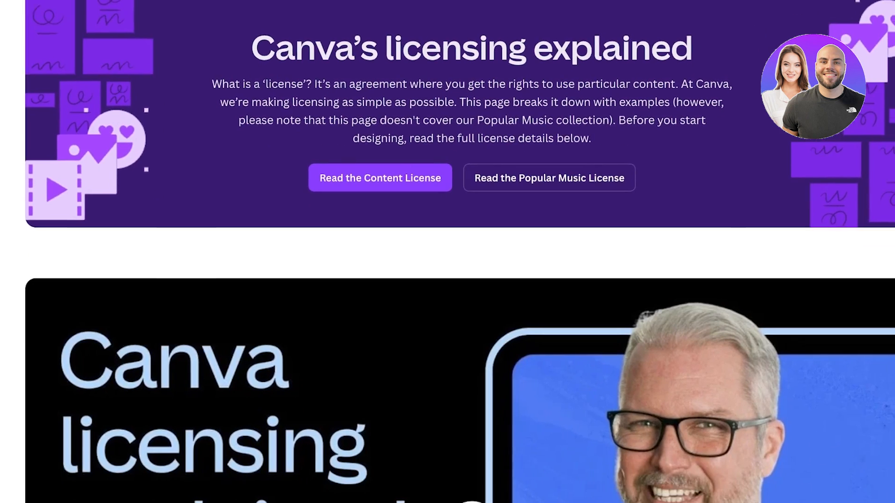
Read the Canva licensing page on Pro content, allowed uses and trademarks.
scroll(448, 252, "down", 10)
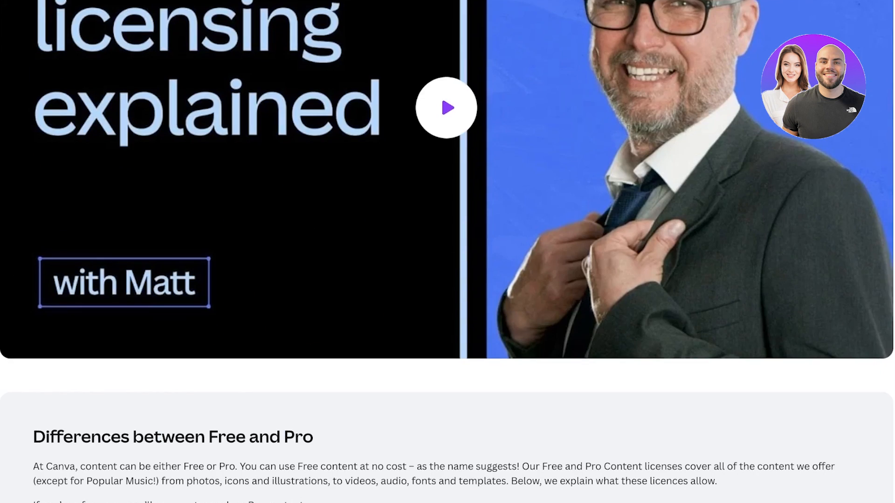
scroll(447, 251, "down", 12)
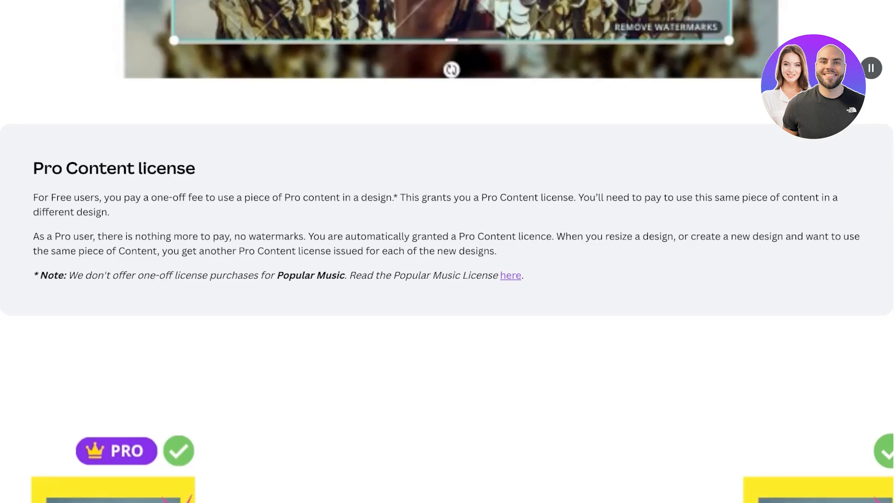
scroll(447, 252, "down", 12)
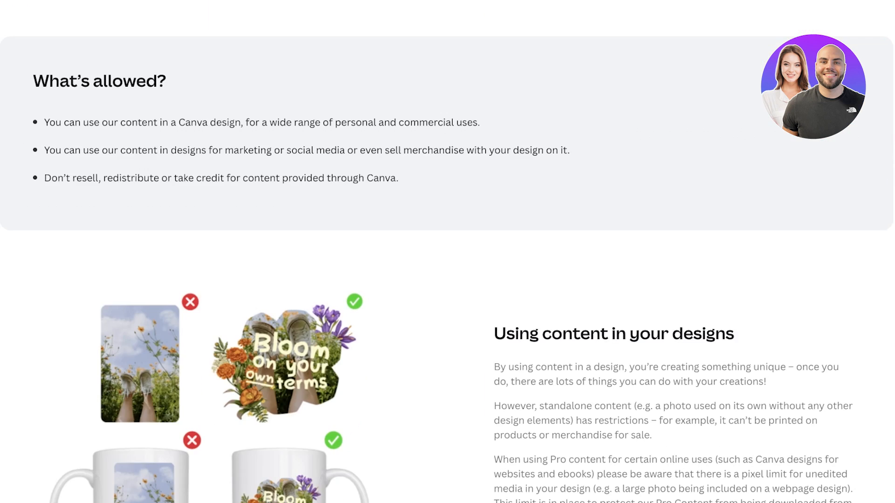
scroll(447, 252, "down", 5)
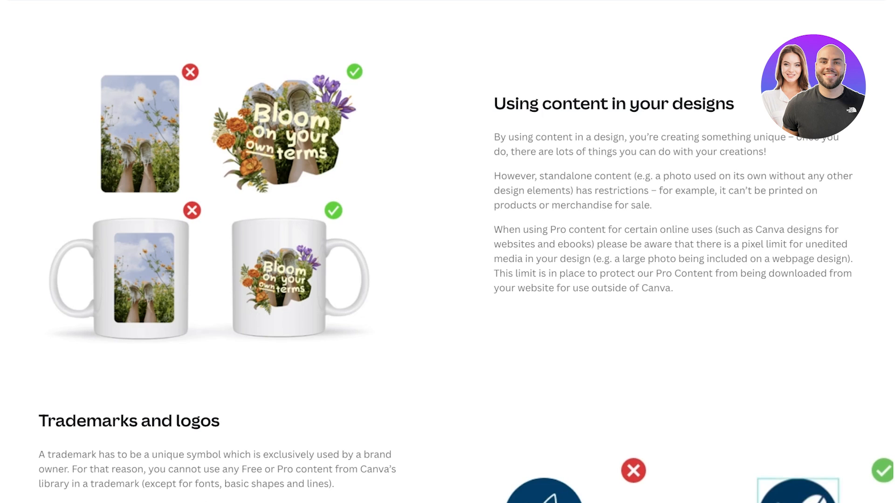
scroll(786, 486, "down", 3)
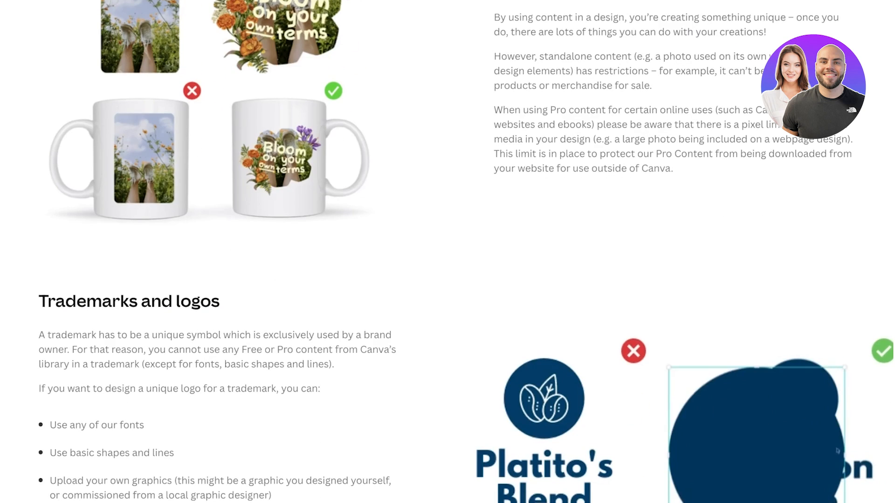
scroll(448, 252, "up", 1)
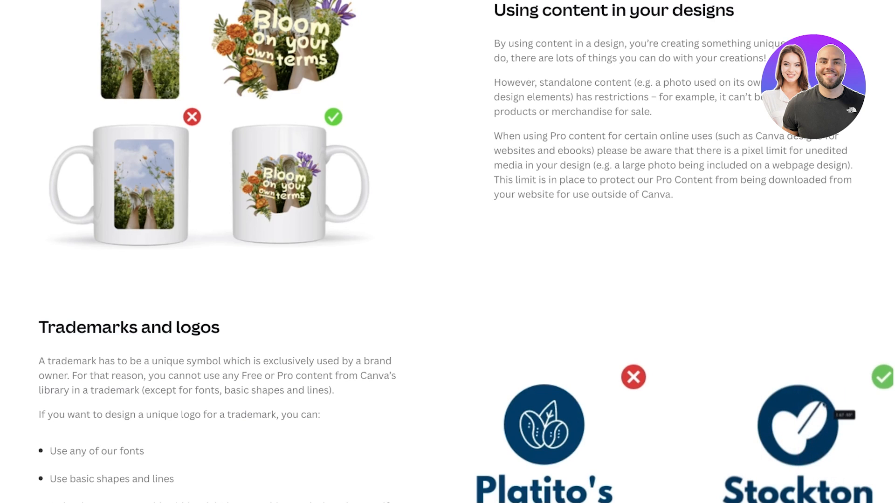
scroll(448, 251, "up", 1)
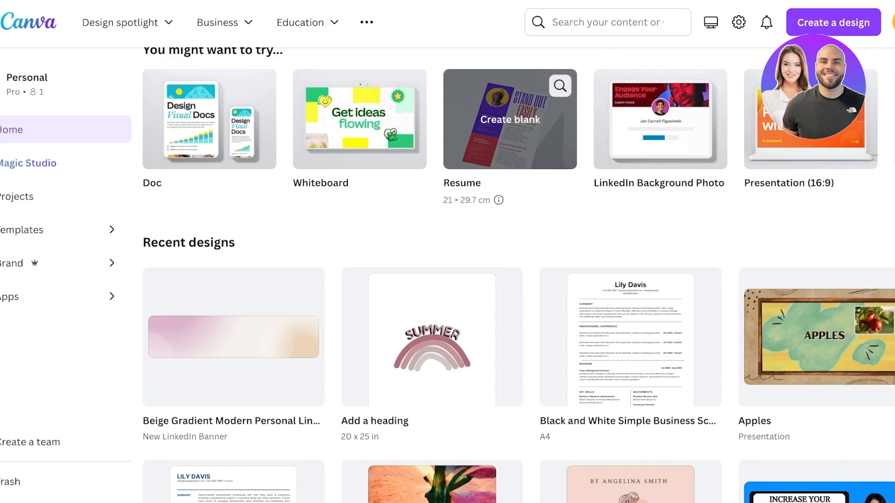
Read through the Luna and Leo story written in ChatGPT.
scroll(510, 275, "up", 4)
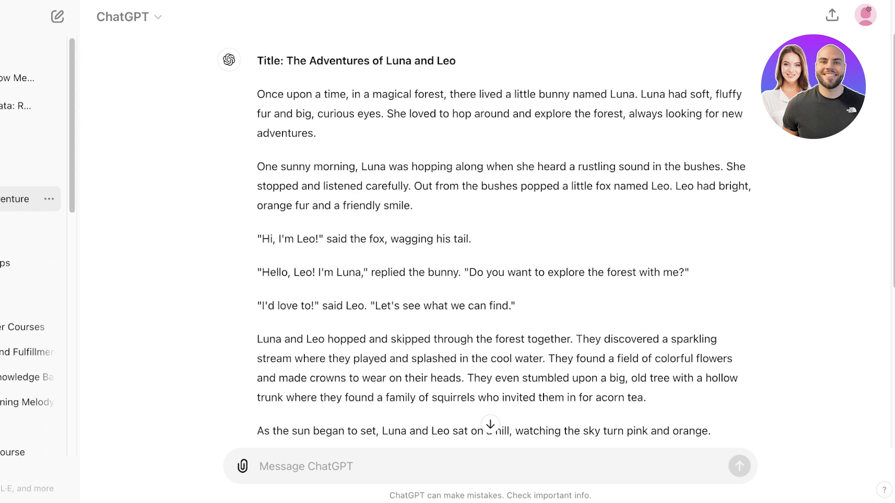
scroll(486, 241, "down", 1)
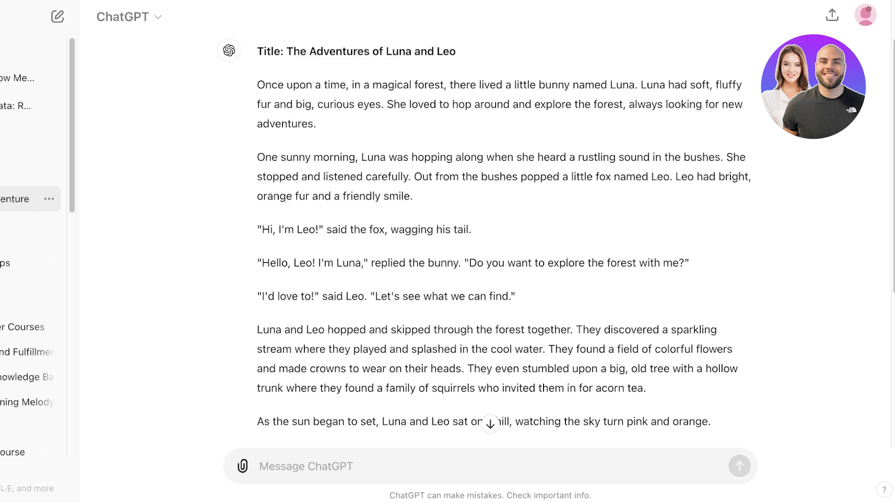
scroll(487, 241, "down", 1)
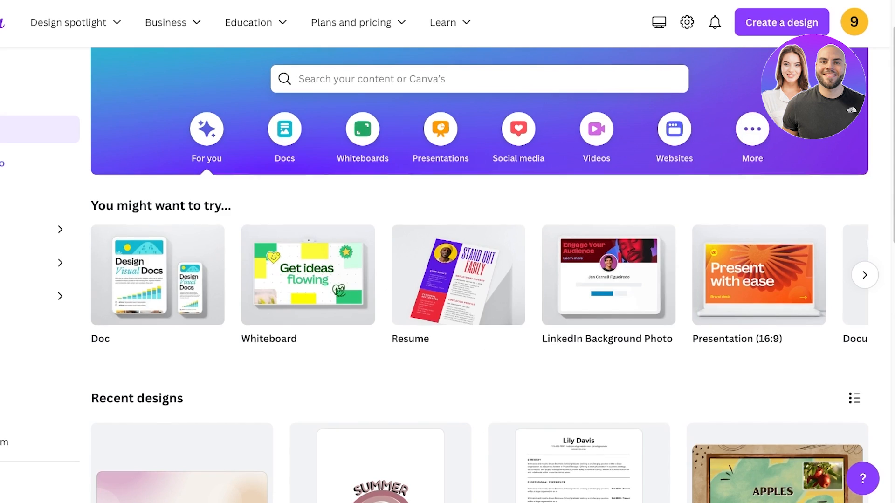
scroll(484, 217, "up", 3)
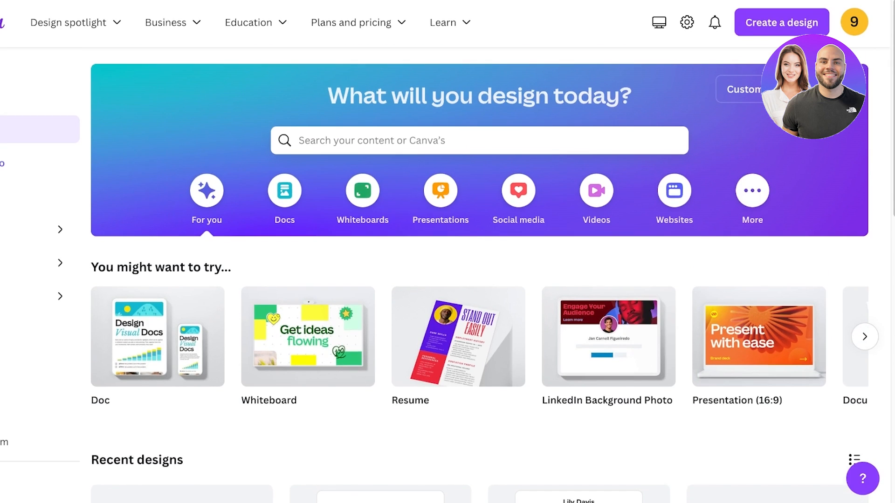
Create a new custom-size design of 12 × 12 in.
left_click(756, 90)
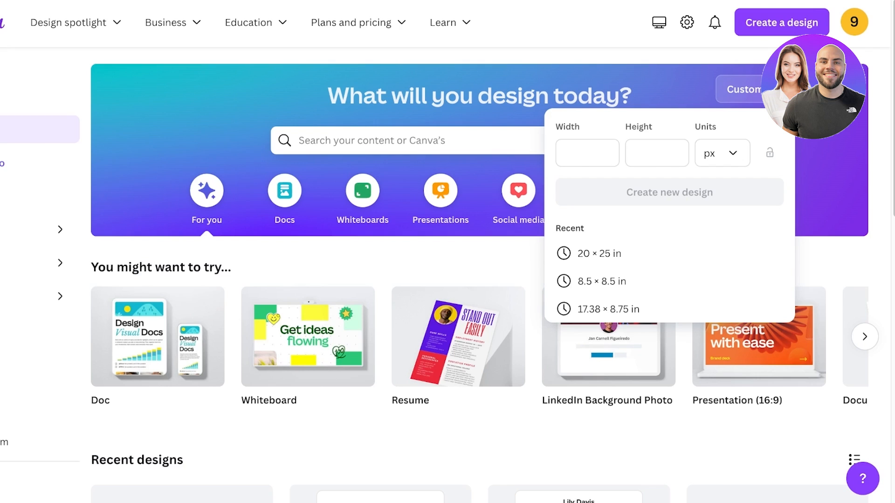
left_click(723, 152)
left_click(713, 219)
left_click(588, 153)
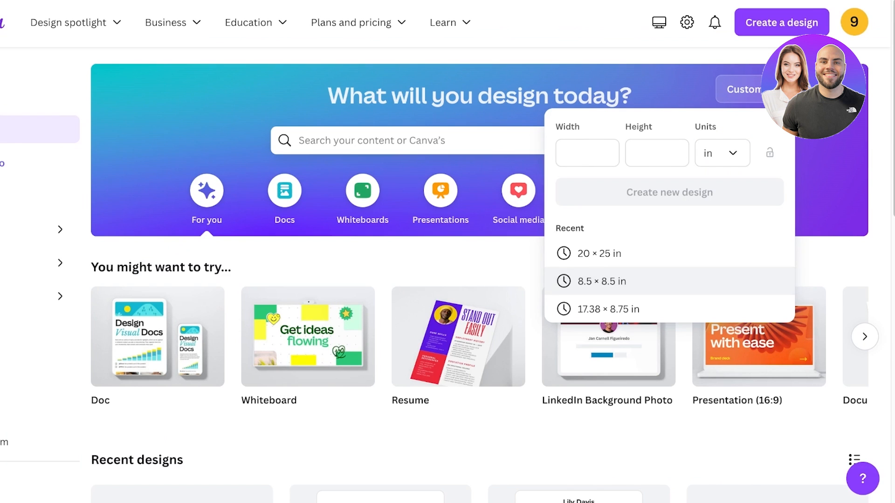
left_click(588, 153)
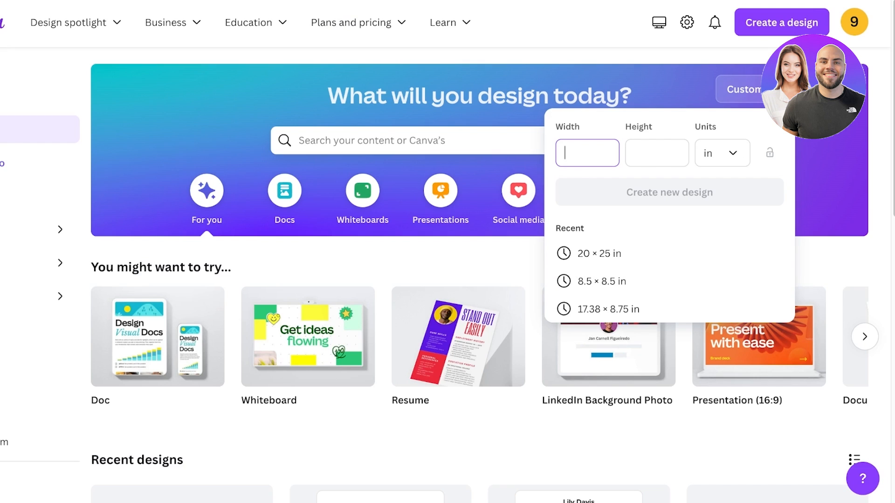
type("12")
key("Tab")
type("12")
key("Return")
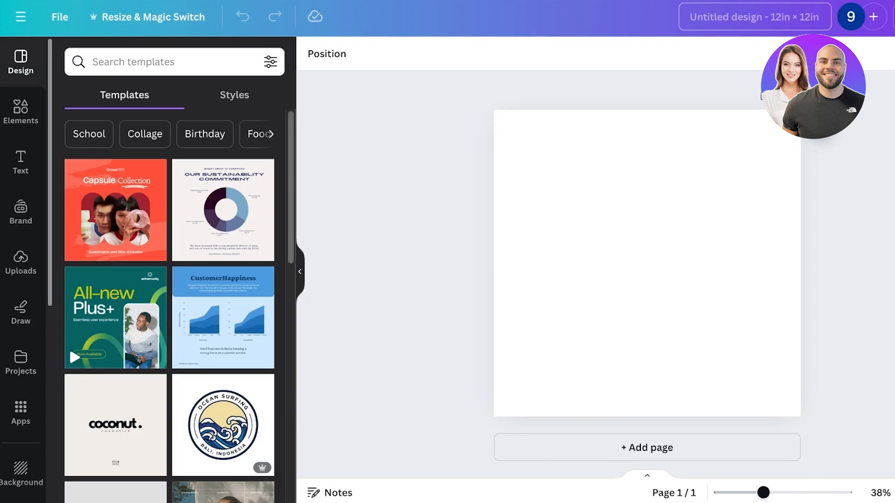
Rename the design as Leo and Luna.
left_click(754, 17)
type("L")
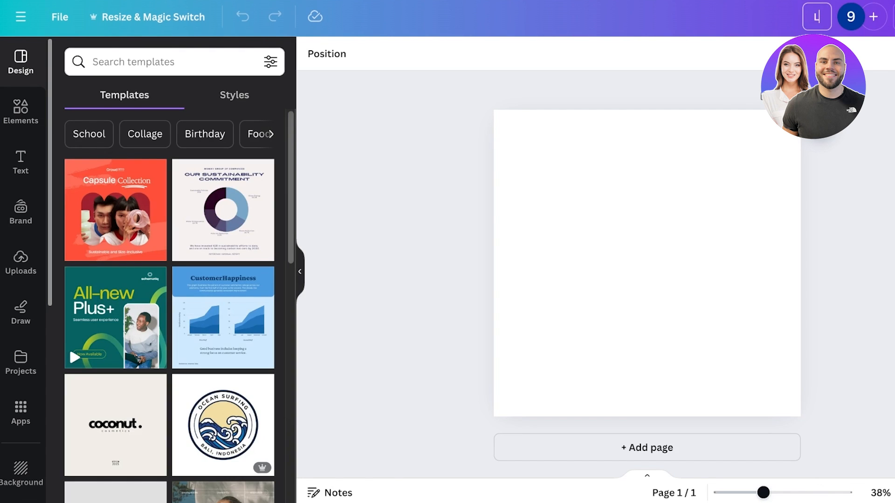
type("eo and Luna")
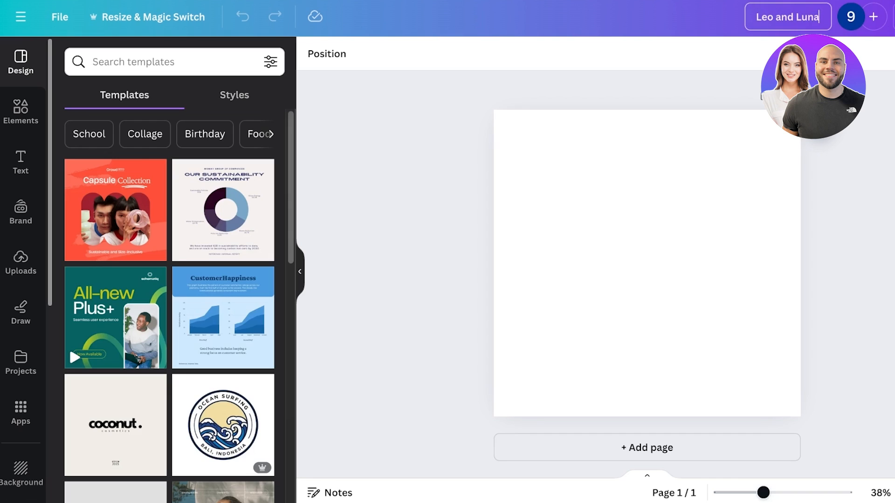
key("Return")
Switch to the page grid view and add blank pages until the design has eight pages.
left_click(894, 493)
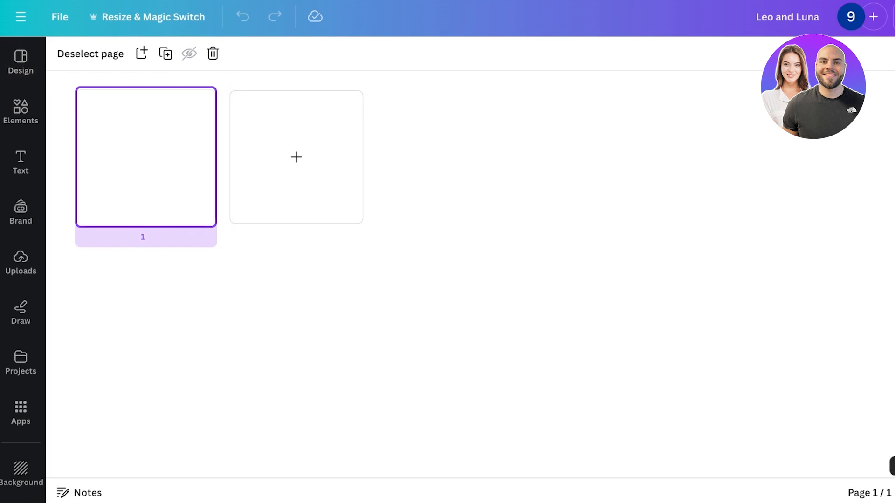
left_click(296, 157)
left_click(447, 157)
left_click(595, 157)
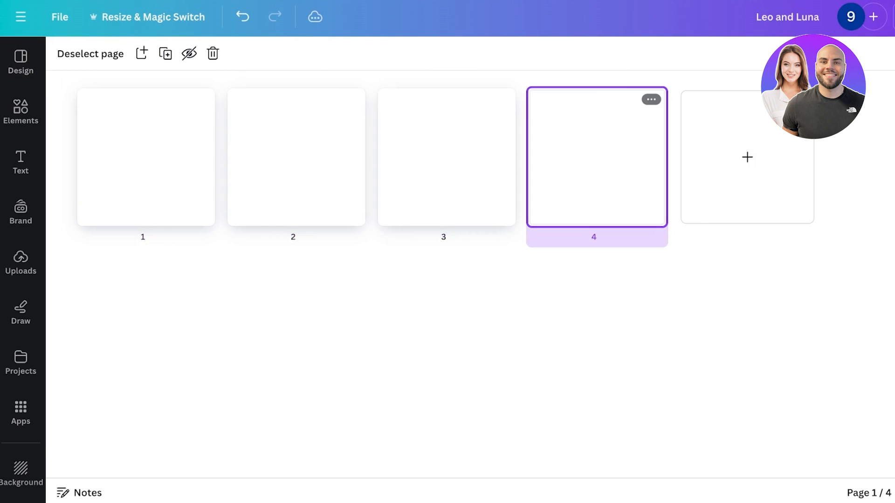
left_click(747, 157)
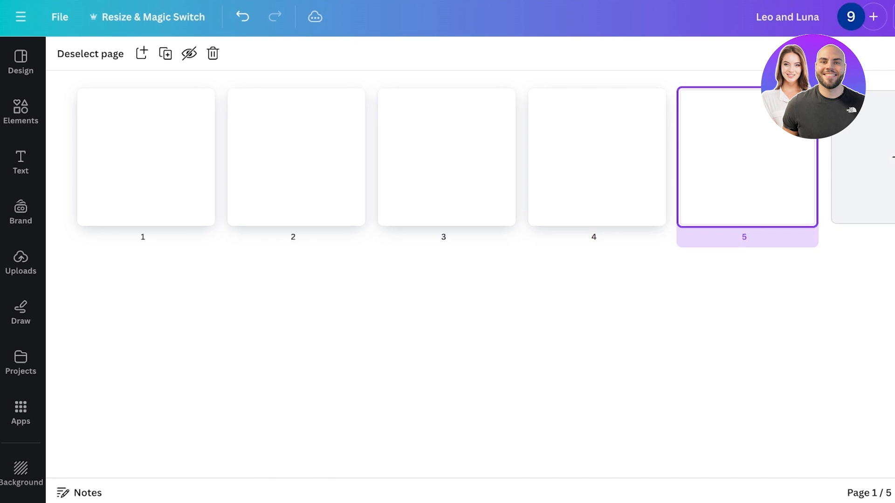
left_click(867, 157)
left_click(146, 329)
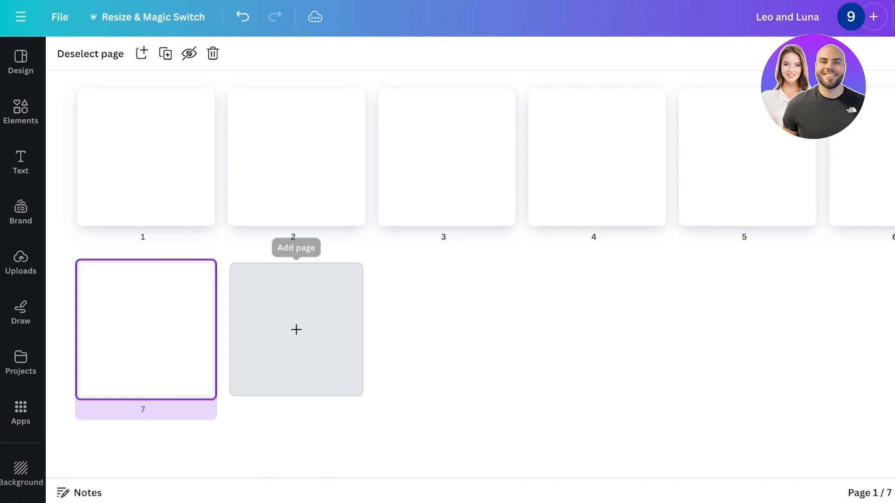
left_click(296, 329)
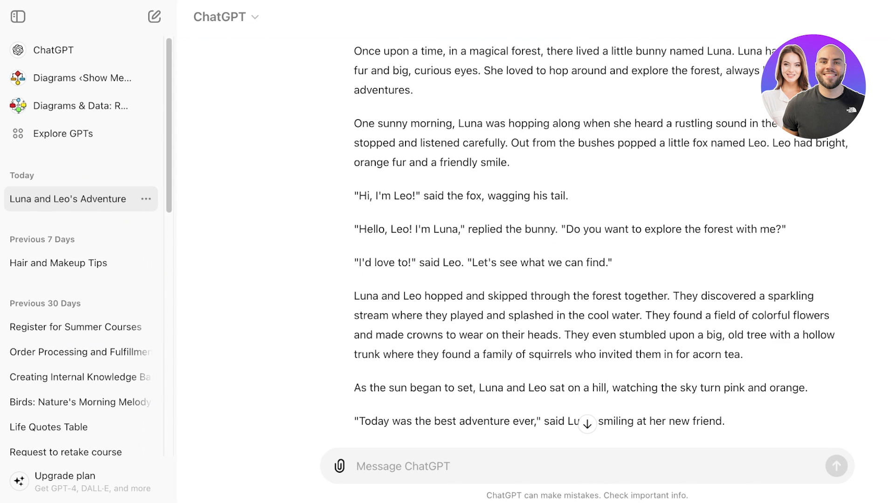
Scroll through the ChatGPT story to count how many pages are needed.
scroll(587, 242, "up", 2)
scroll(587, 242, "down", 7)
scroll(588, 242, "up", 4)
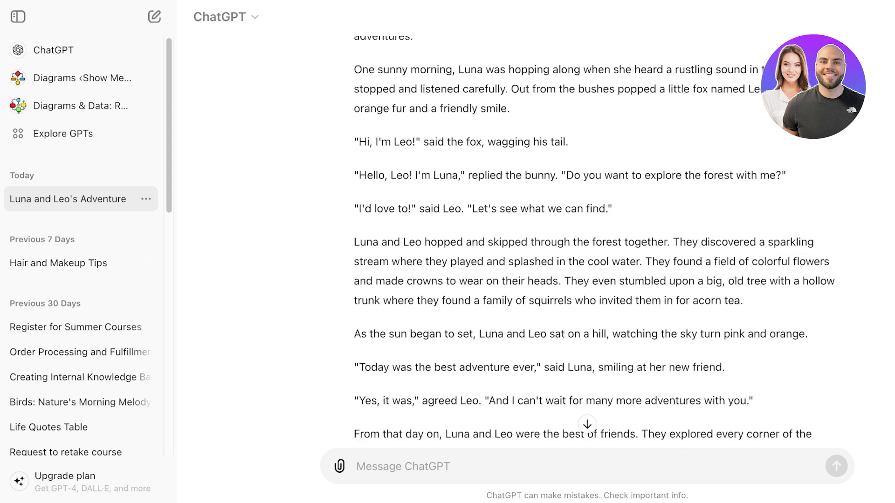
scroll(588, 242, "up", 2)
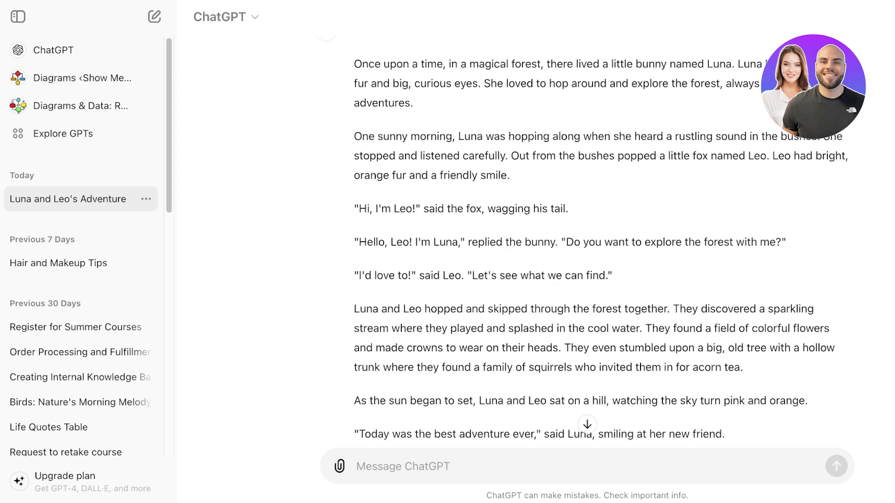
scroll(588, 242, "down", 4)
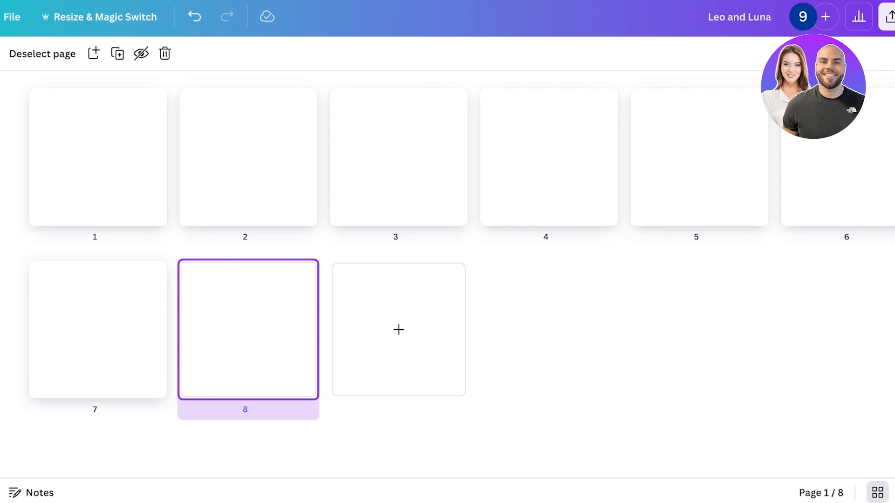
Add four more blank pages so the design has twelve pages.
left_click(399, 330)
left_click(549, 329)
left_click(700, 330)
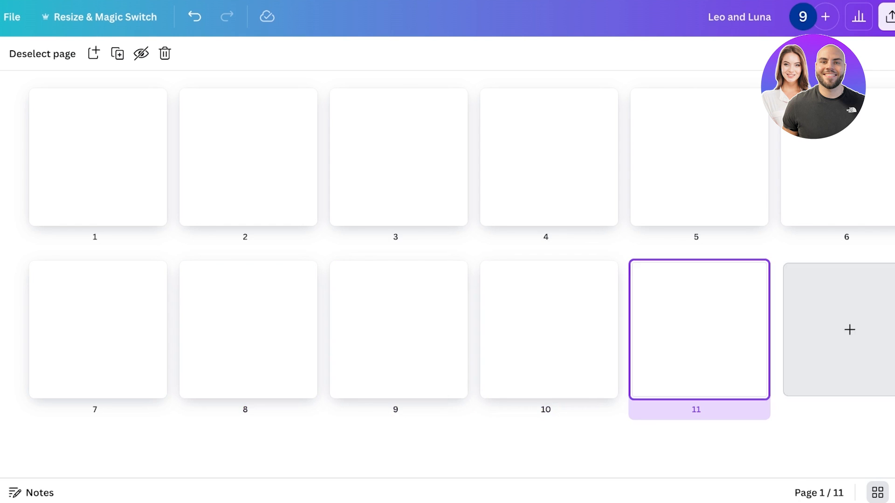
left_click(850, 330)
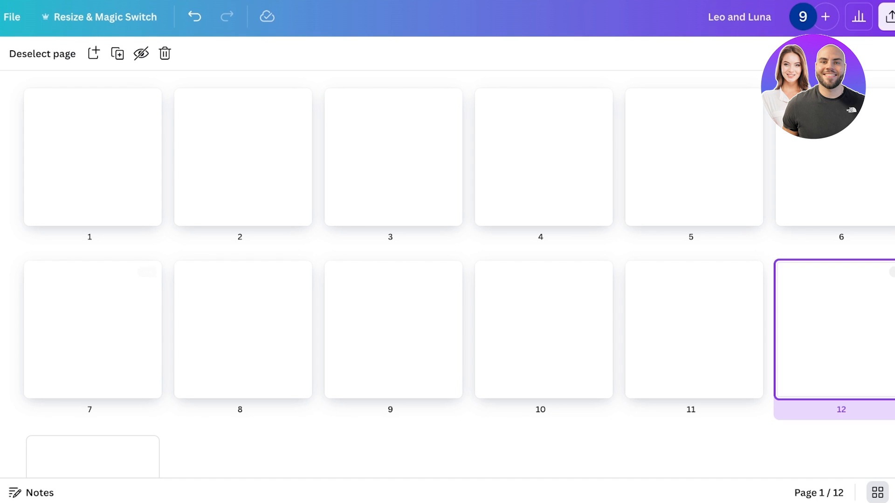
scroll(834, 326, "down", 2)
scroll(695, 327, "up", 2)
left_click(93, 157)
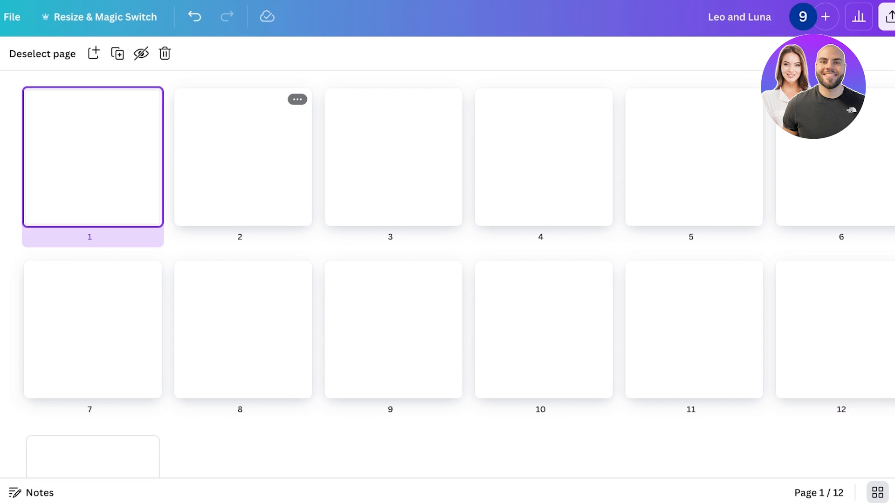
left_click(243, 157)
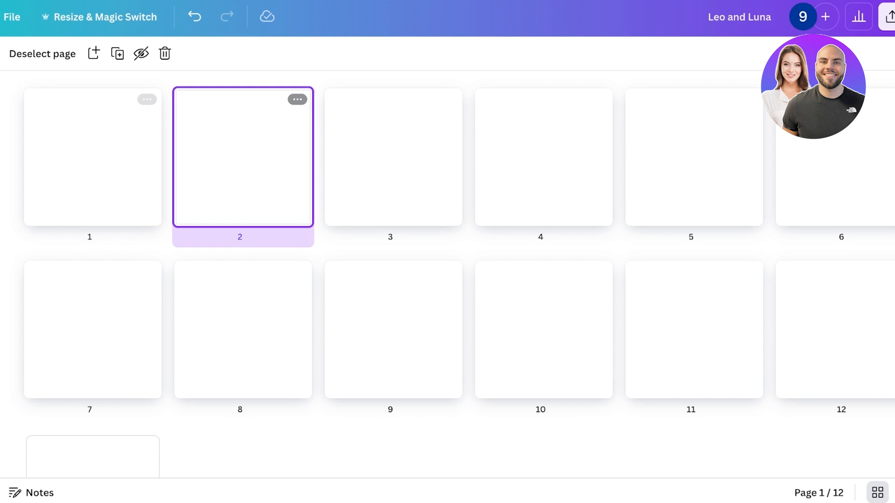
left_click(93, 157)
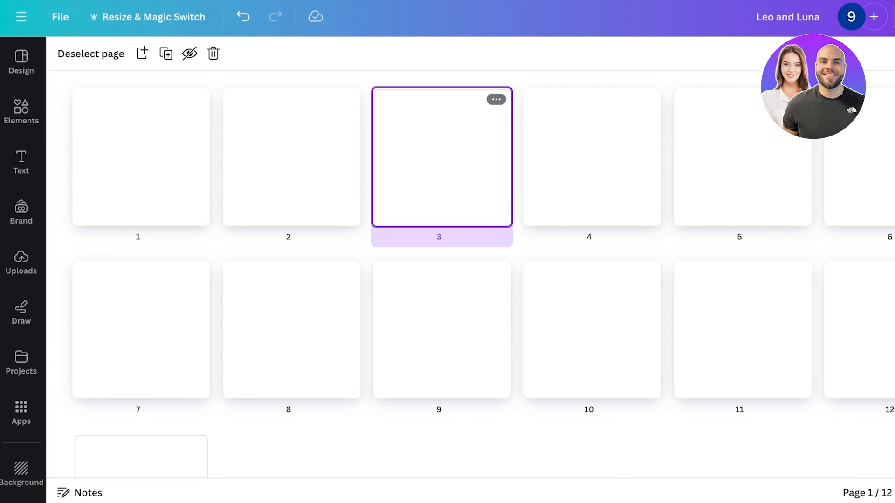
Open page 3 and paste the story's first two paragraphs from ChatGPT into it as a text box.
double_click(442, 157)
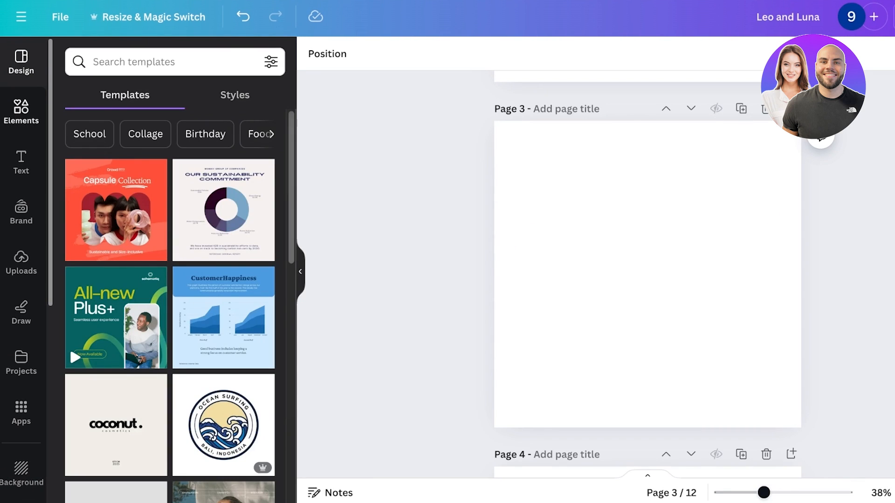
left_click(21, 112)
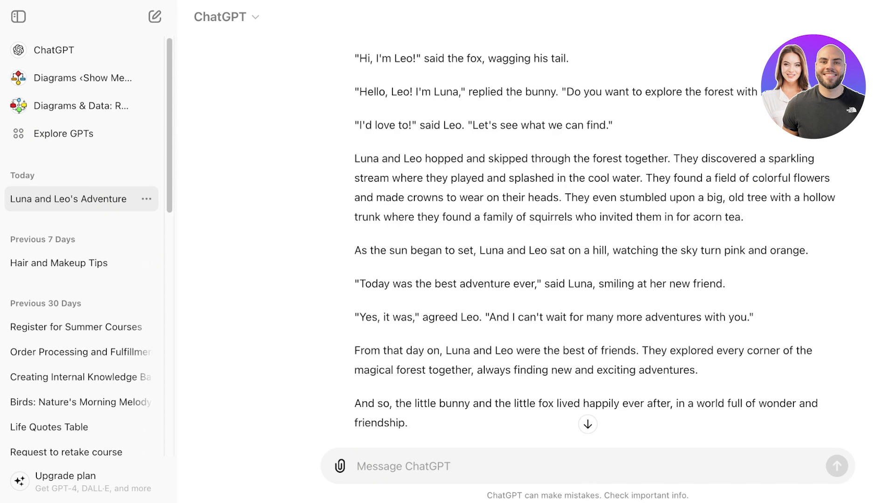
scroll(587, 233, "up", 4)
left_click_drag(354, 82, 511, 193)
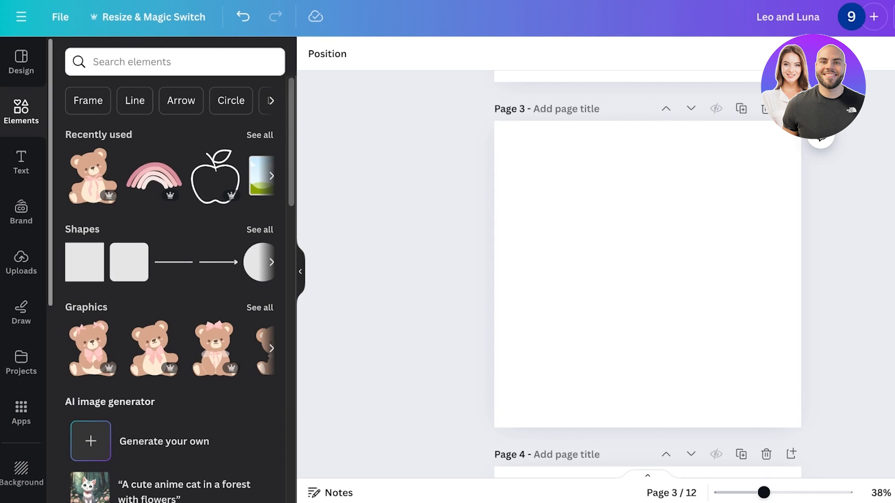
type("Once upon a time, in a magical forest, there lived a little bunny named Luna. Luna had soft, fluffy fur and big, curious eyes. She loved to hop around and explore the forest, always looking for new adventures.  One sunny morning, Luna was hopping along when she heard a rustling sound in the bushes. She stopped and listened carefully. Out from the bushes popped a little fox named Leo. Leo had bright, orange fur and a friendly smile.")
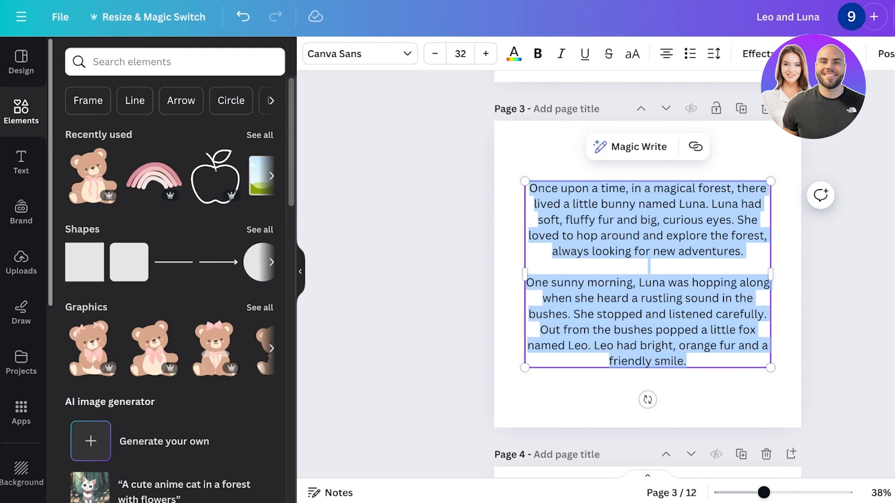
key("Escape")
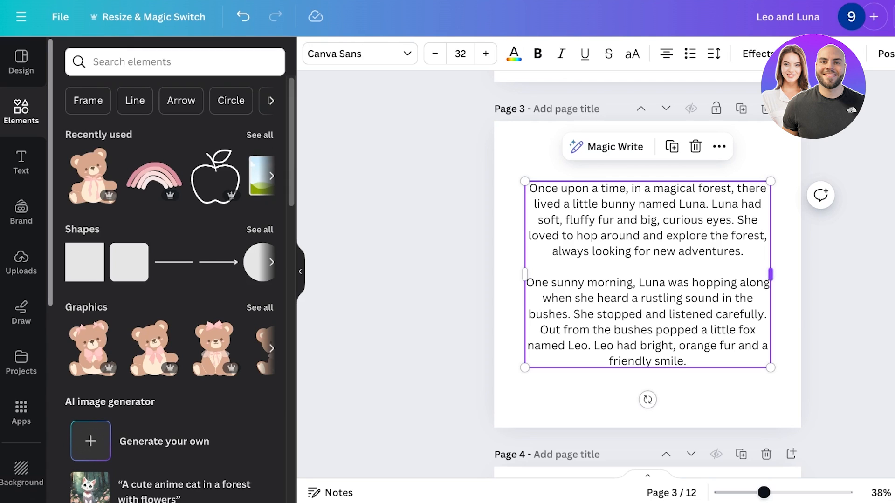
Widen the pasted text box slightly, then scale it down from its corner.
mouse_move(771, 275)
left_mouse_down()
mouse_move(801, 270)
mouse_move(785, 268)
left_mouse_up()
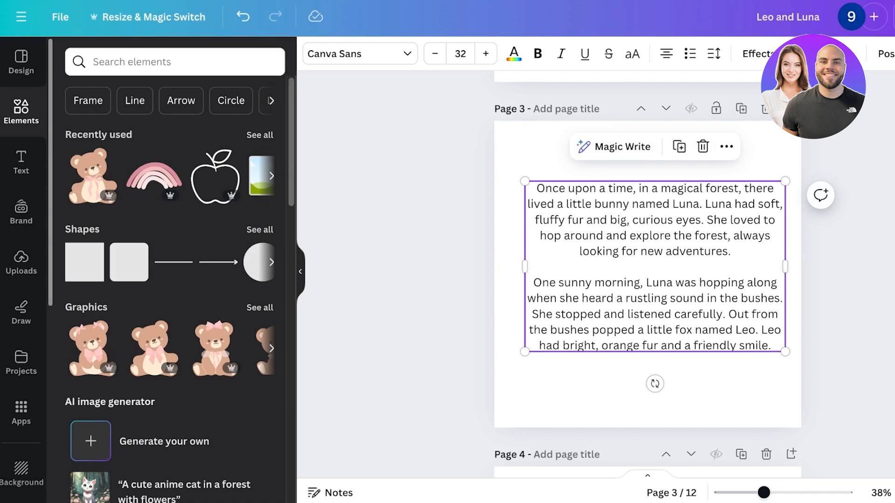
left_click_drag(785, 352, 744, 324)
key("Escape")
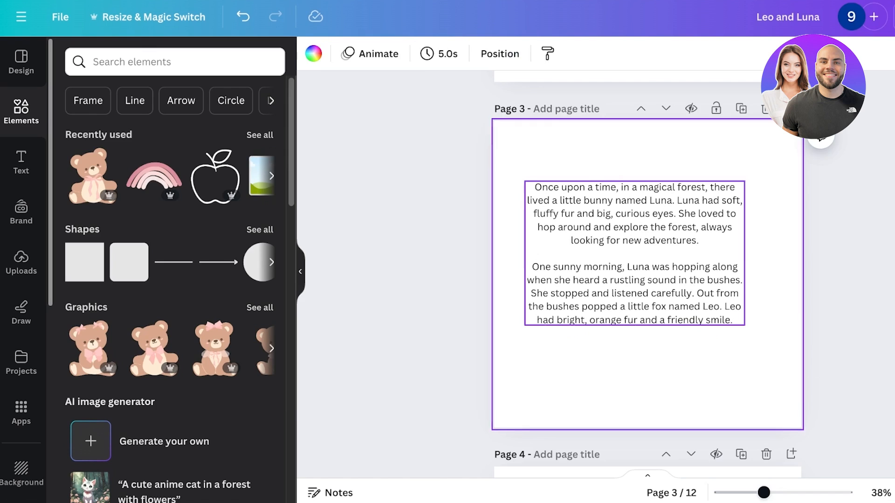
Change the page 3 text to the Moonlight font and increase its size to 40.
left_click(635, 253)
left_click(360, 54)
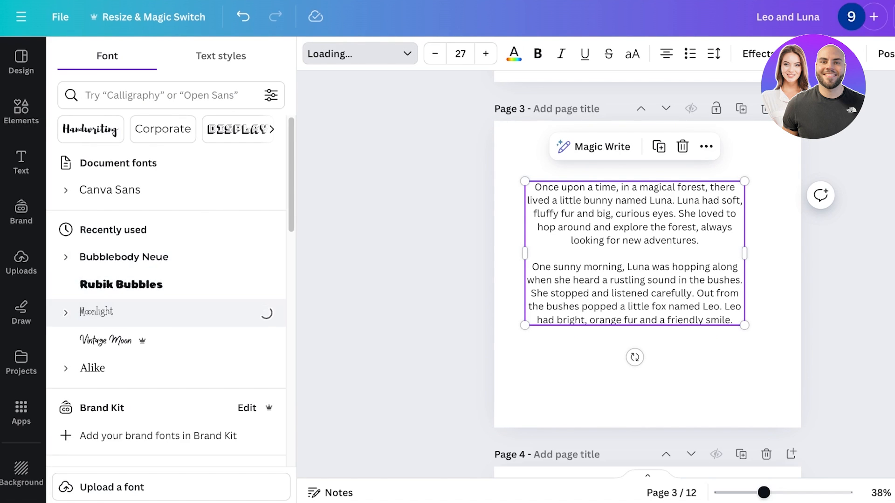
scroll(171, 285, "down", 1)
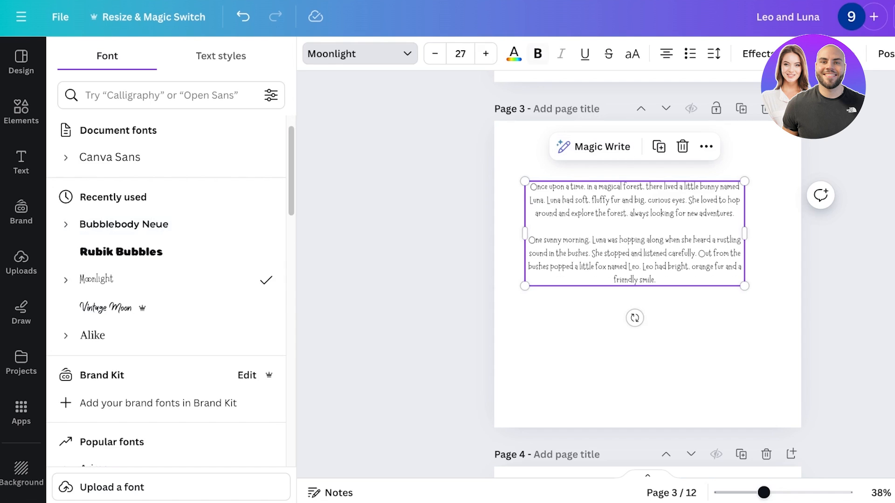
left_click(486, 53)
left_click(486, 53)
left_click(486, 54)
left_click(486, 53)
left_click(485, 53)
left_click(486, 53)
left_click(486, 53)
left_click(486, 54)
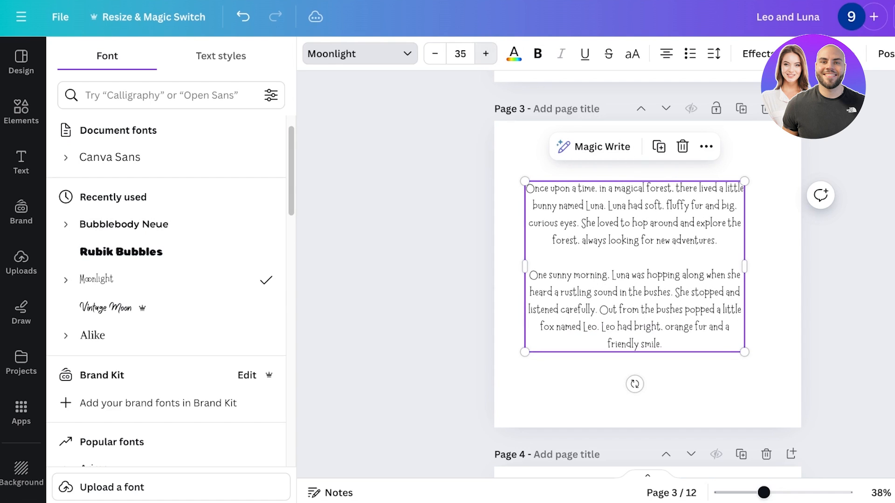
left_click(486, 54)
left_click(486, 53)
left_click(486, 54)
left_click(485, 54)
left_click(486, 54)
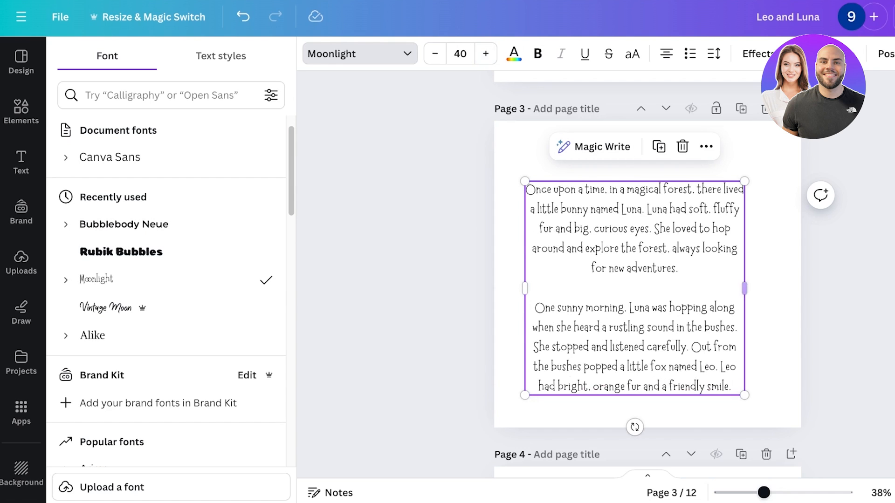
Widen the text box and cut the second paragraph out of the page 3 text.
left_click_drag(744, 289, 782, 286)
left_click(653, 279)
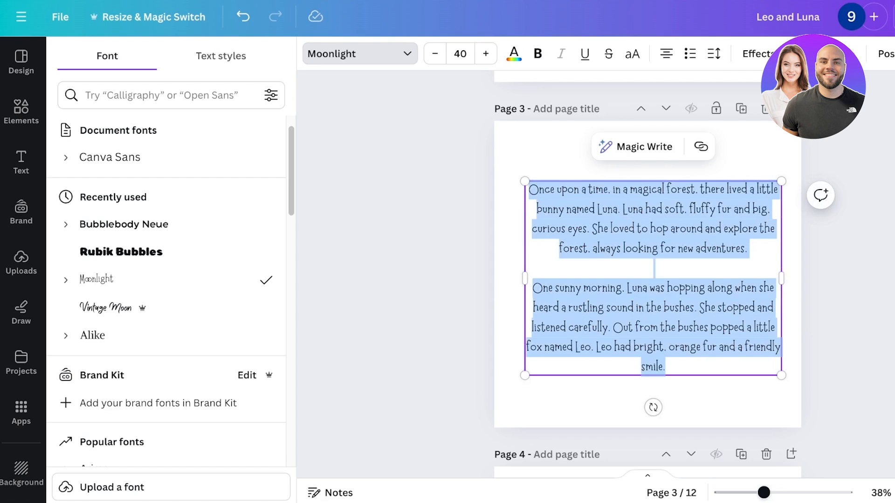
left_click_drag(666, 368, 532, 288)
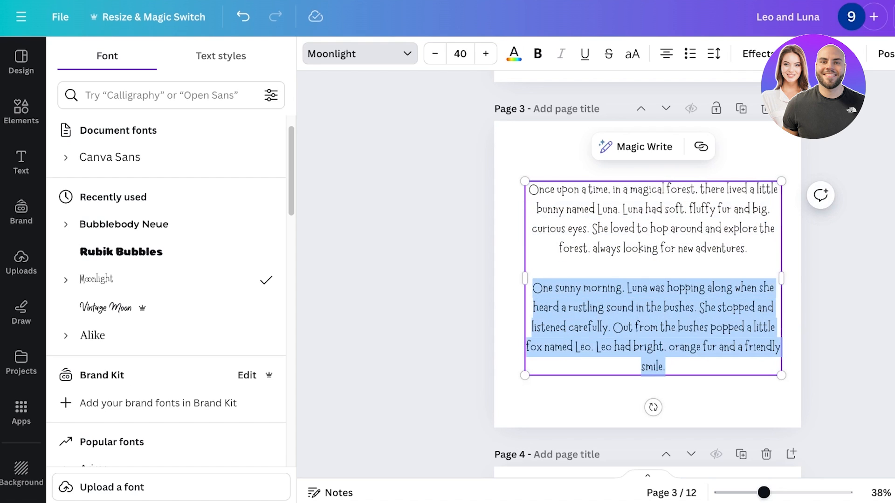
key("ctrl+x")
Paste the cut paragraph onto page 5 and move it up on the page.
scroll(648, 280, "down", 10)
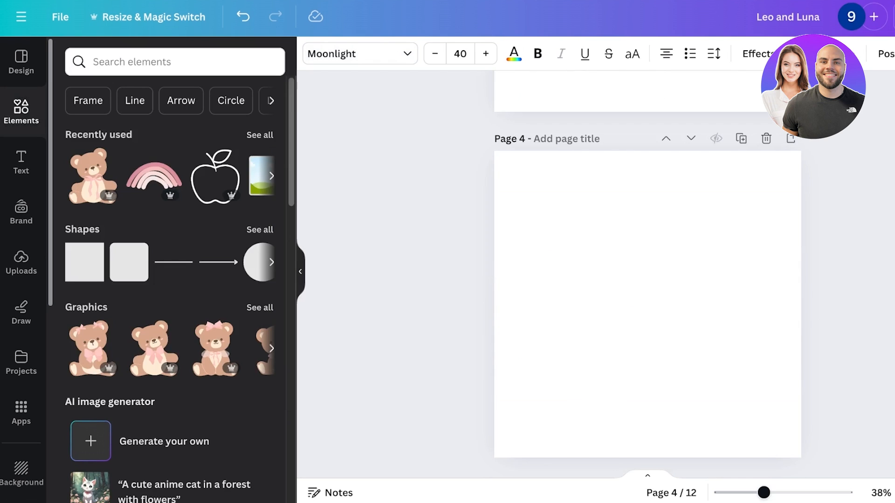
right_click(635, 235)
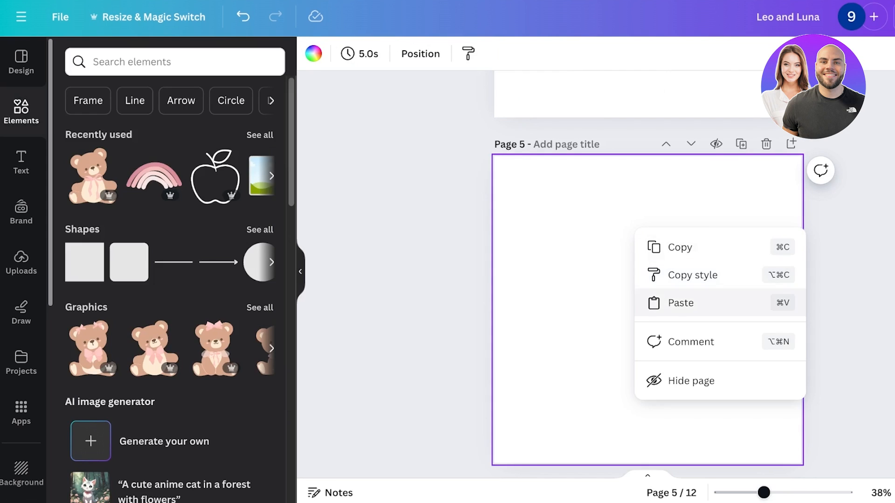
left_click(678, 302)
left_click(676, 401)
left_click_drag(648, 310, 648, 284)
Set the page 5 text to the Moonlight font and scale the box to a size of about 40.
left_click(360, 53)
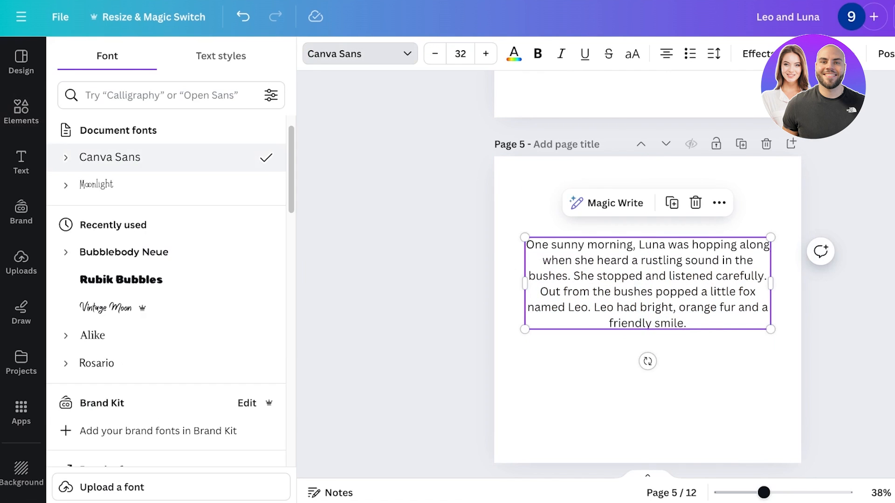
left_click(96, 185)
left_click(21, 111)
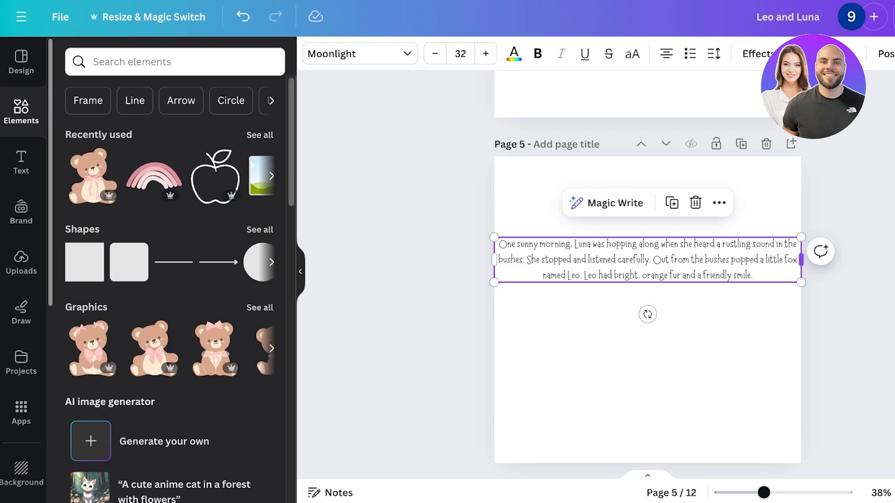
left_click_drag(802, 260, 695, 260)
left_click_drag(695, 314, 747, 334)
left_click_drag(652, 291, 680, 268)
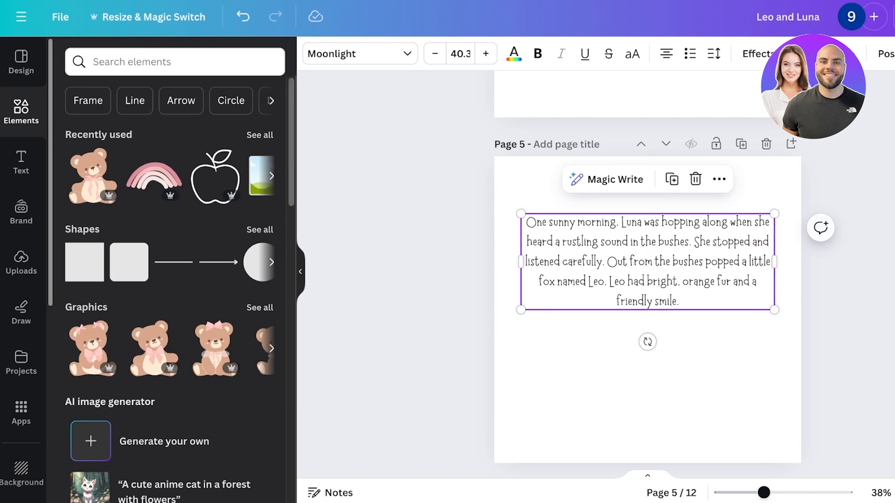
key("Escape")
Remove the trailing blank lines from the end of the page 3 text, ending it with a period.
scroll(648, 268, "down", 8)
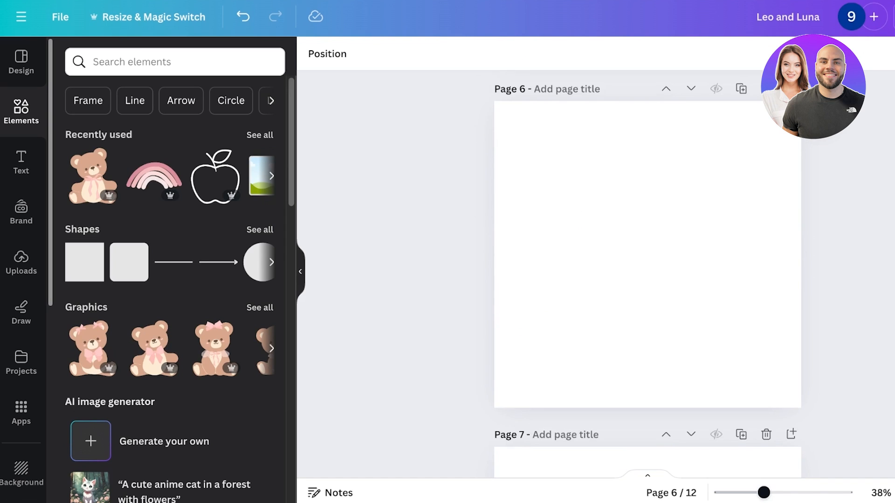
scroll(648, 268, "up", 20)
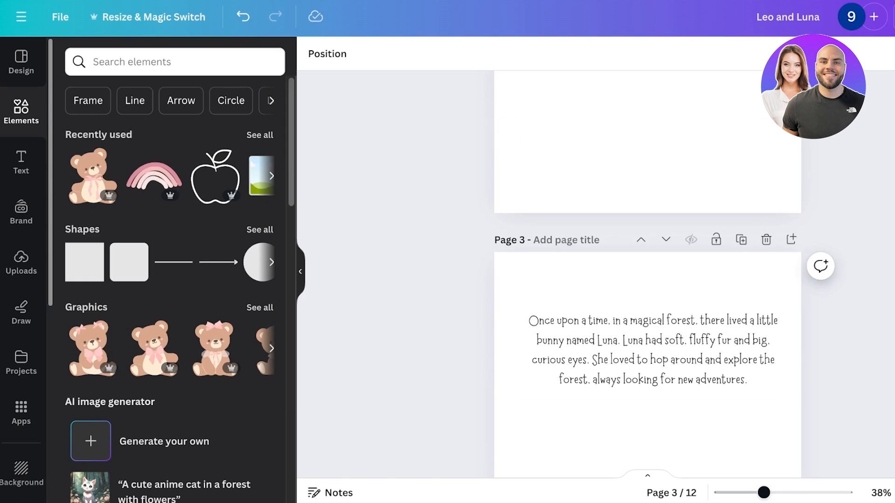
scroll(647, 268, "up", 1)
mouse_move(653, 161)
left_mouse_down()
mouse_move(633, 166)
mouse_move(642, 161)
left_mouse_up()
scroll(648, 269, "up", 1)
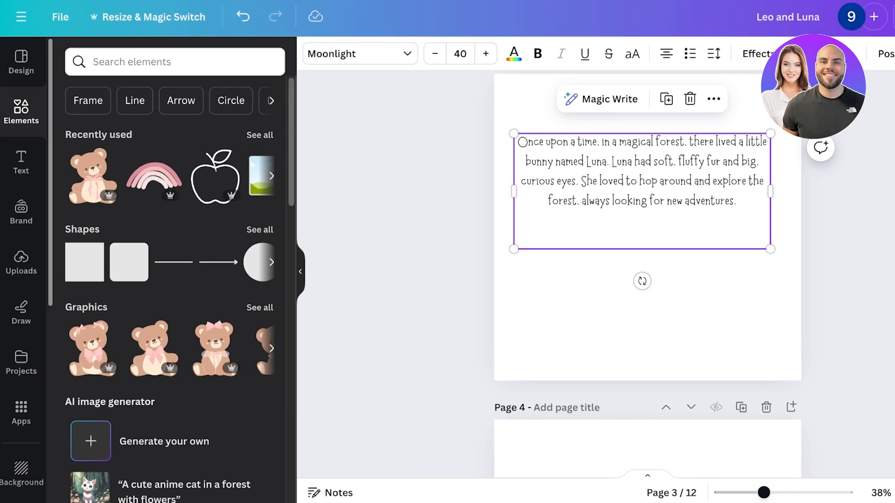
left_click(602, 142)
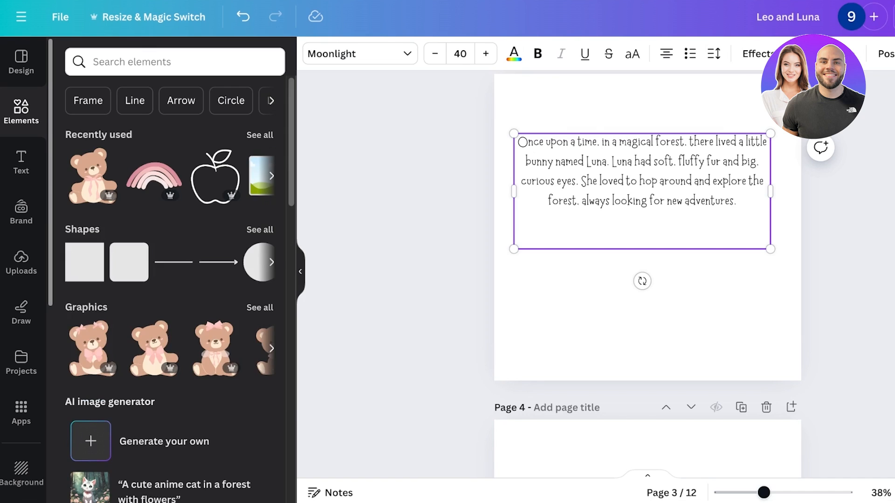
key("BackSpace")
key("BackSpace")
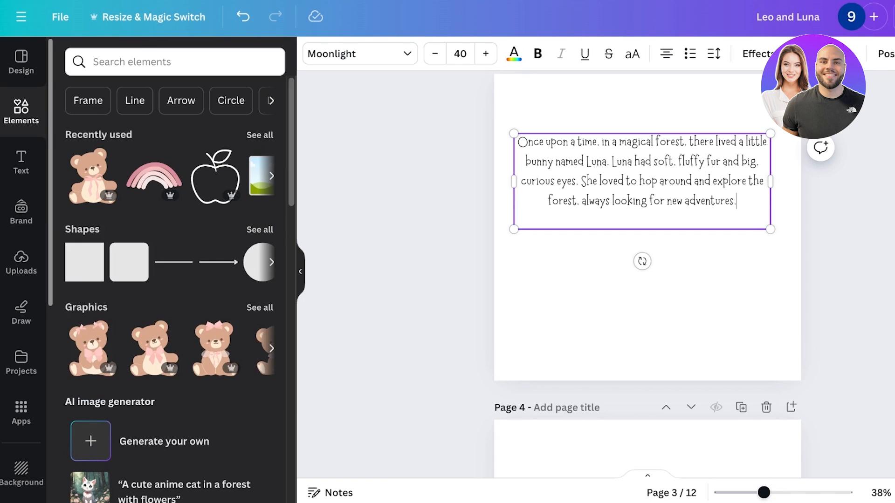
type(".")
Search elements for bunny graphics and add the white bunny holding a carrot to page 3.
left_click(175, 62)
type("bunny")
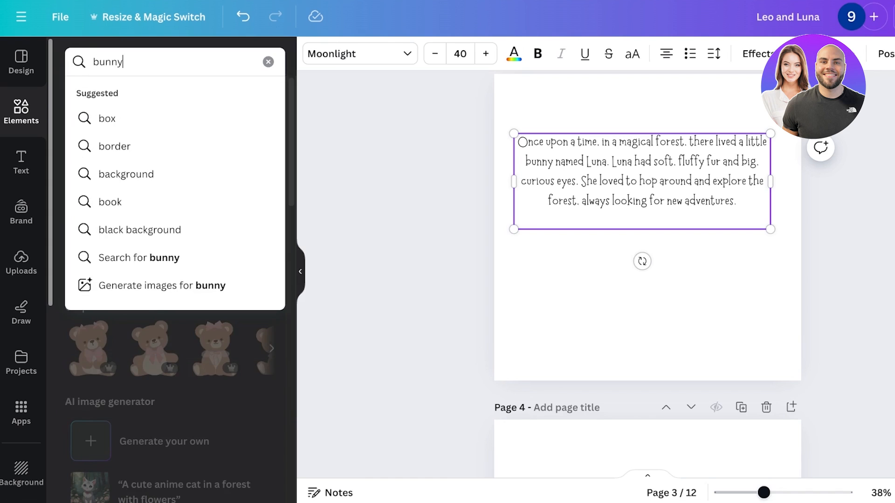
key("Return")
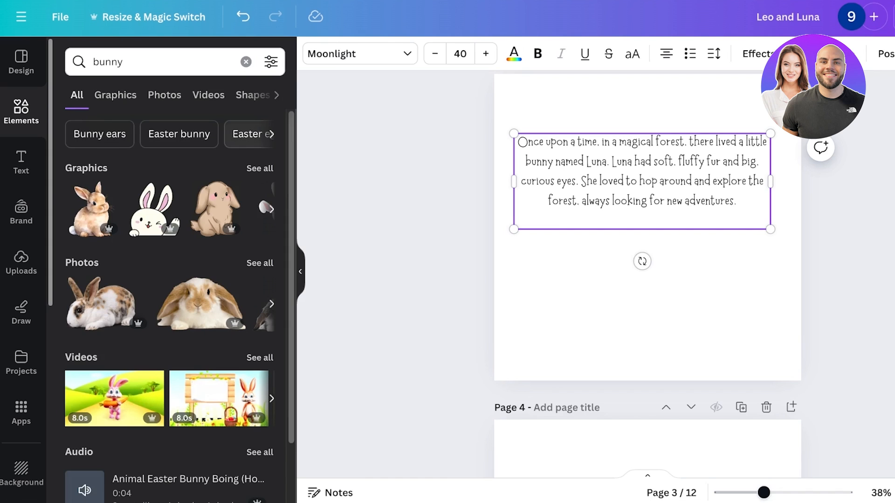
left_click(259, 168)
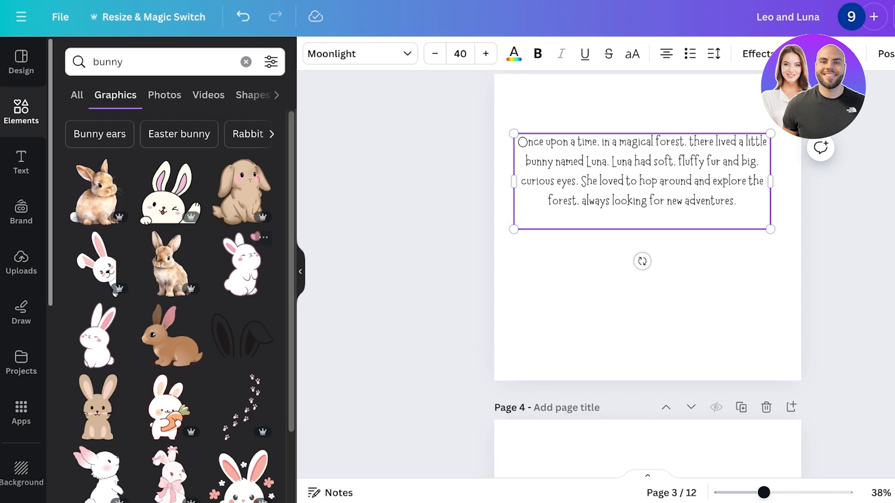
scroll(179, 306, "down", 5)
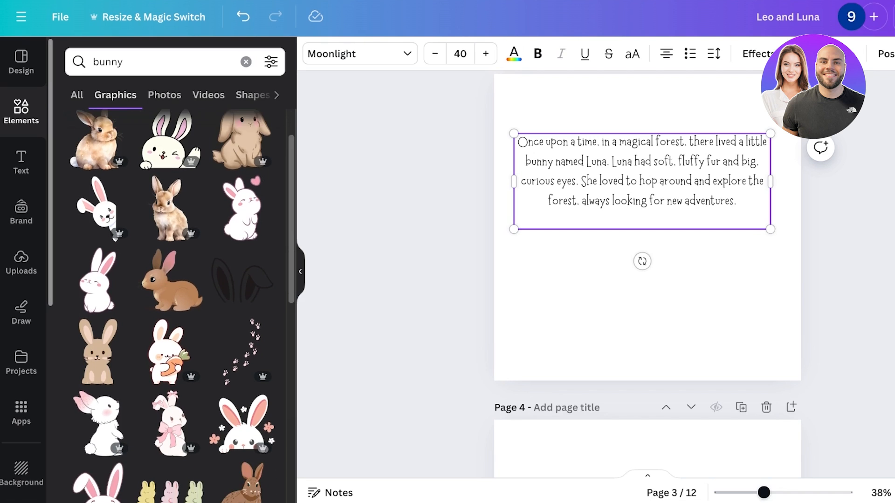
scroll(179, 307, "down", 4)
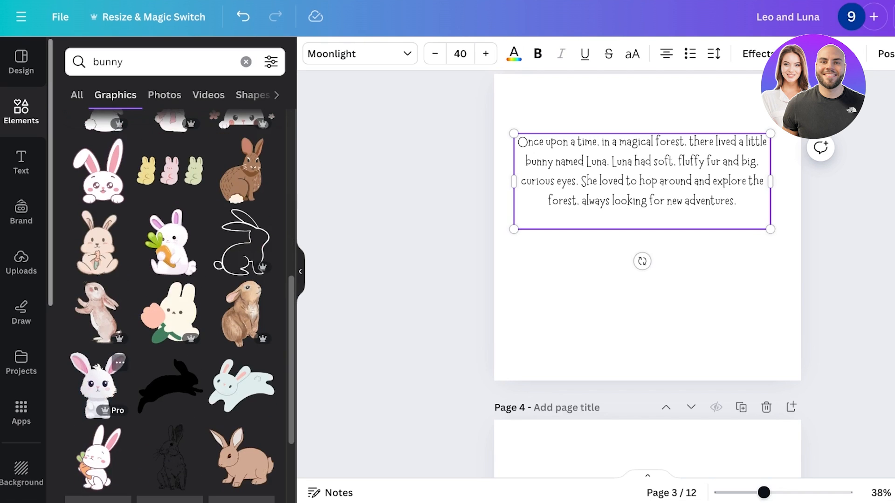
scroll(172, 242, "down", 3)
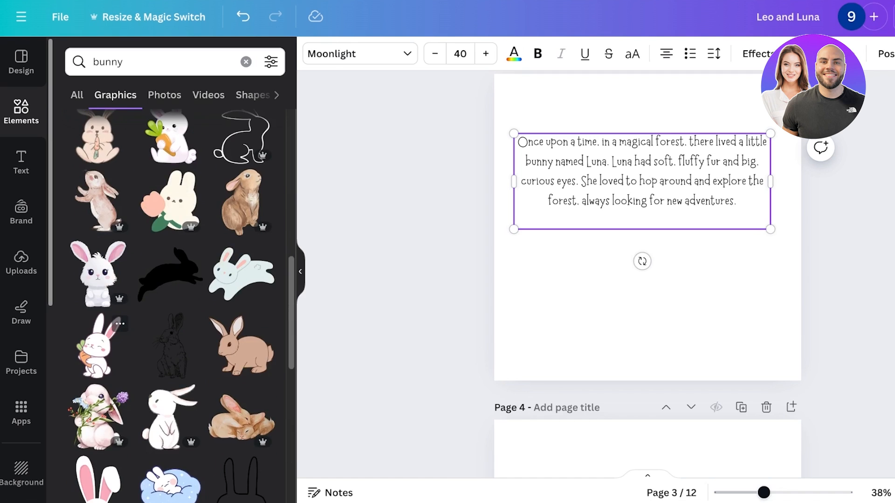
left_click(98, 345)
Browse the magic recommendations for graphics similar to the bunny.
scroll(100, 420, "down", 1)
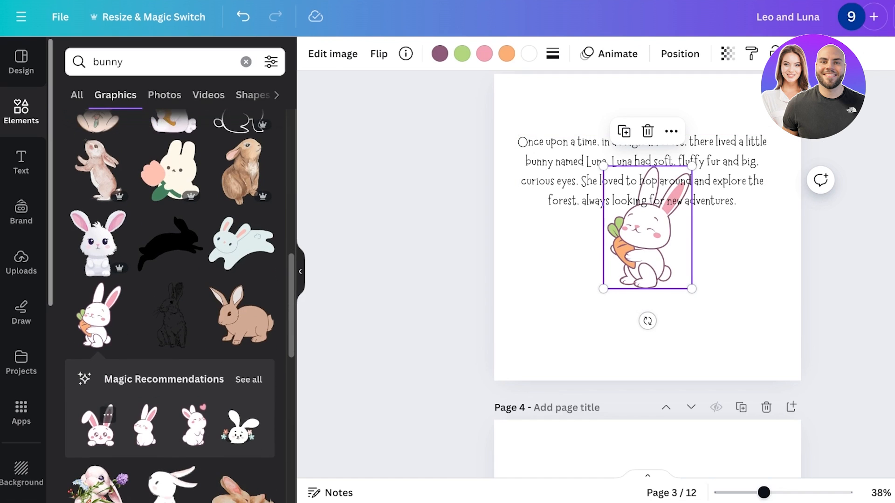
left_click(249, 380)
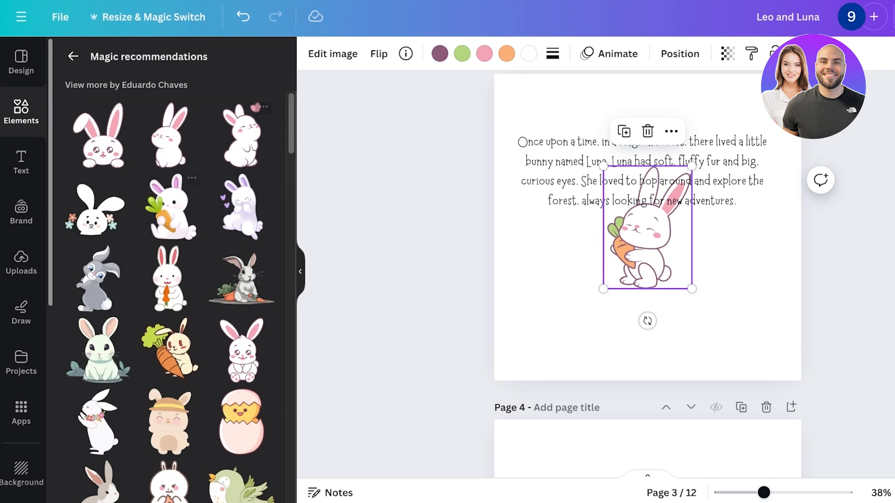
scroll(171, 299, "down", 10)
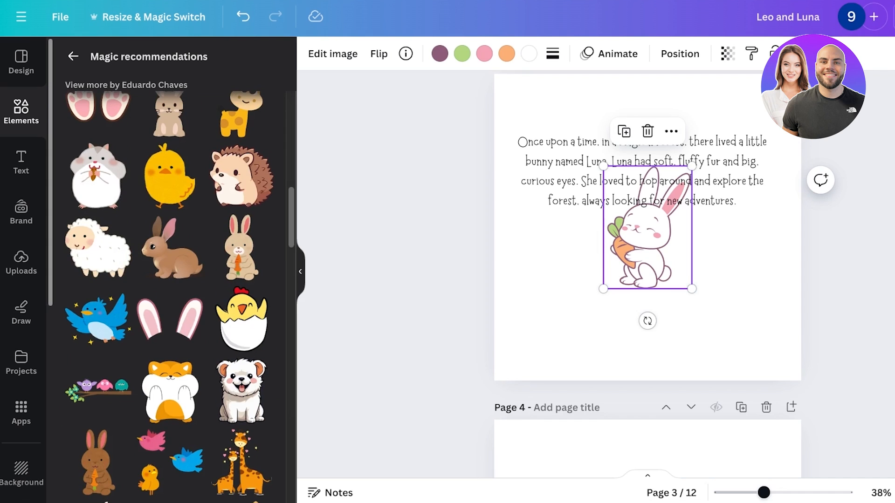
Remove the white bunny holding a carrot from page 3.
scroll(596, 280, "down", 3)
scroll(170, 298, "down", 4)
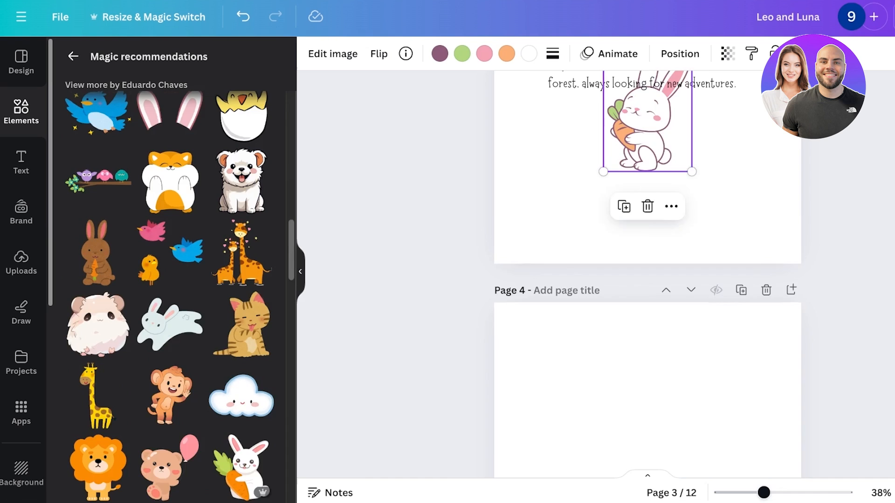
scroll(596, 280, "up", 3)
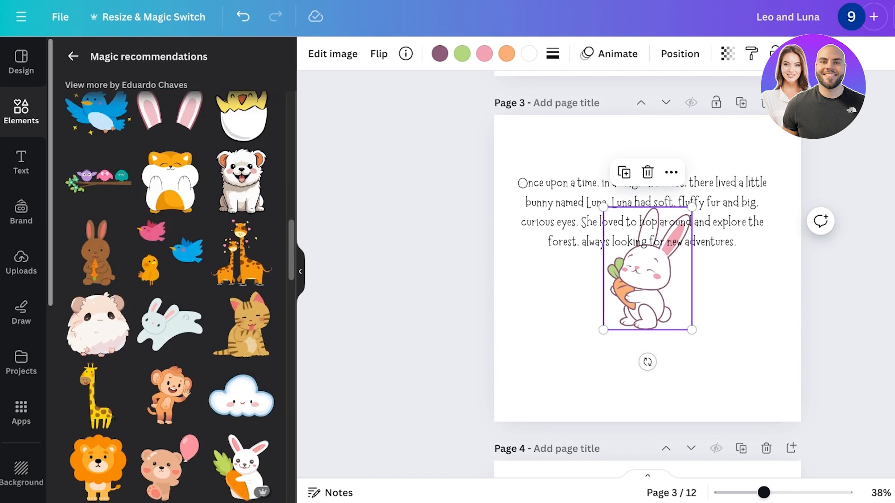
left_click_drag(647, 275, 648, 367)
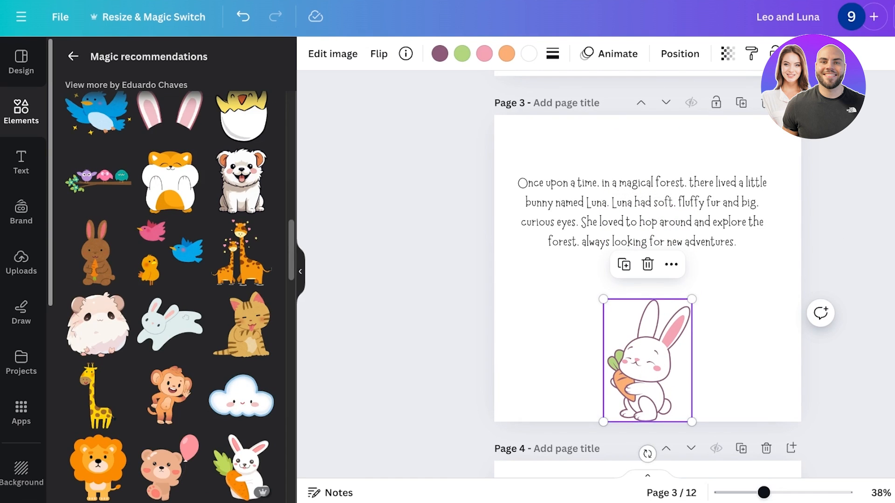
key("Delete")
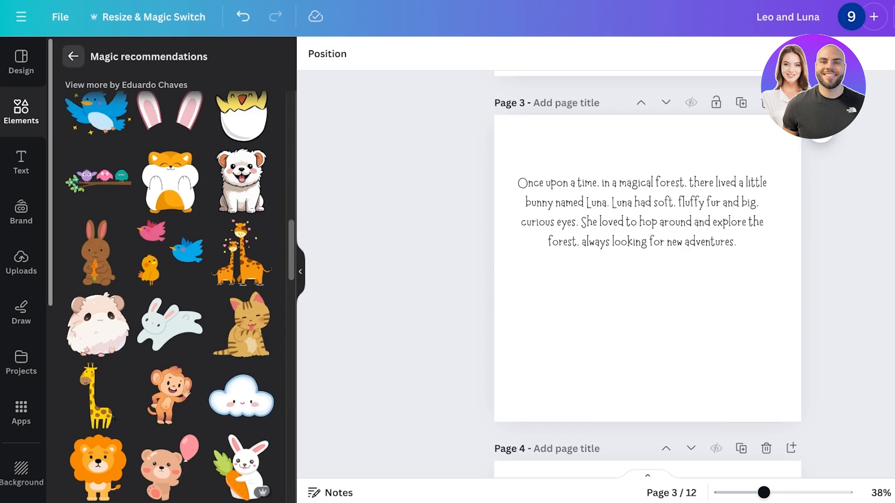
Return to the bunny graphics results and try a beige bunny with red ears on page 3, then delete it.
left_click(73, 57)
scroll(241, 242, "down", 8)
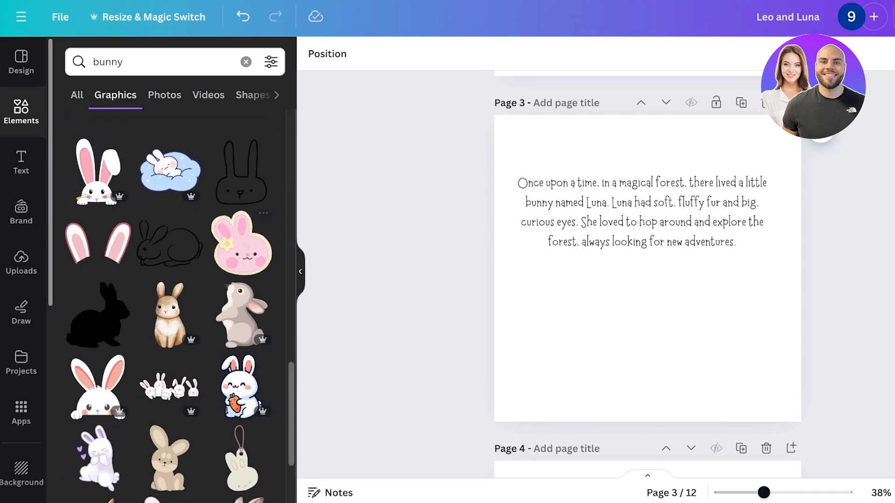
scroll(170, 238, "down", 3)
scroll(170, 238, "down", 3)
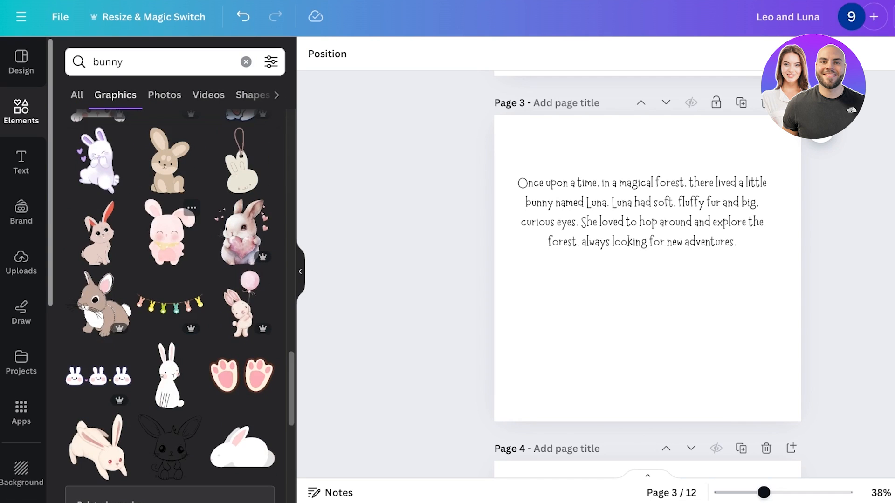
left_click(97, 233)
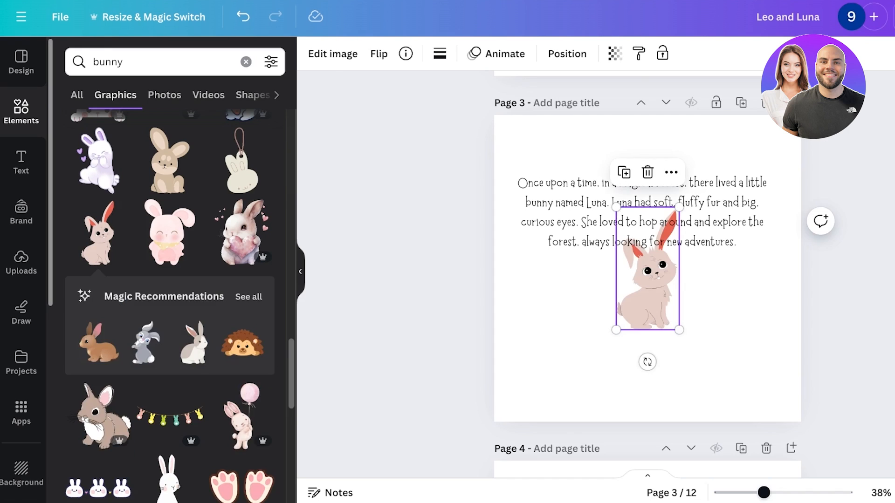
key("Delete")
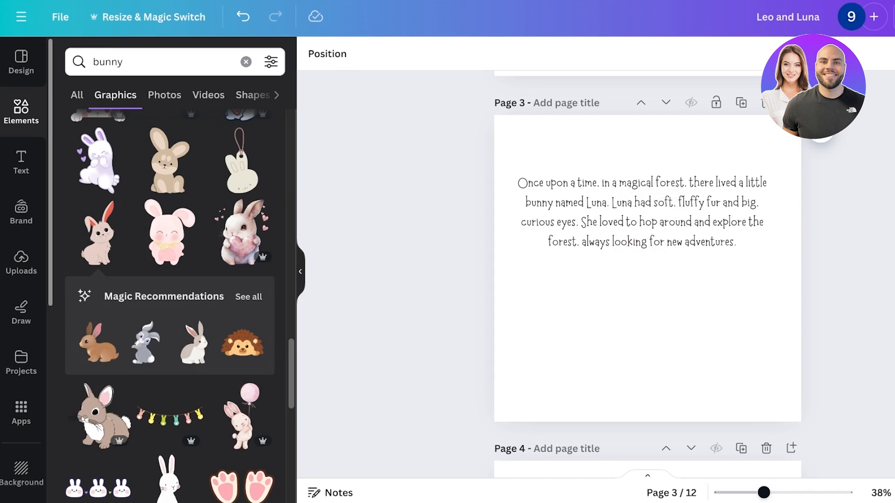
Try the white bunny with a pink heart on page 3, search its creator Eduardo Chaves's elements for bunny, then delete it.
scroll(170, 270, "down", 8)
scroll(170, 327, "up", 20)
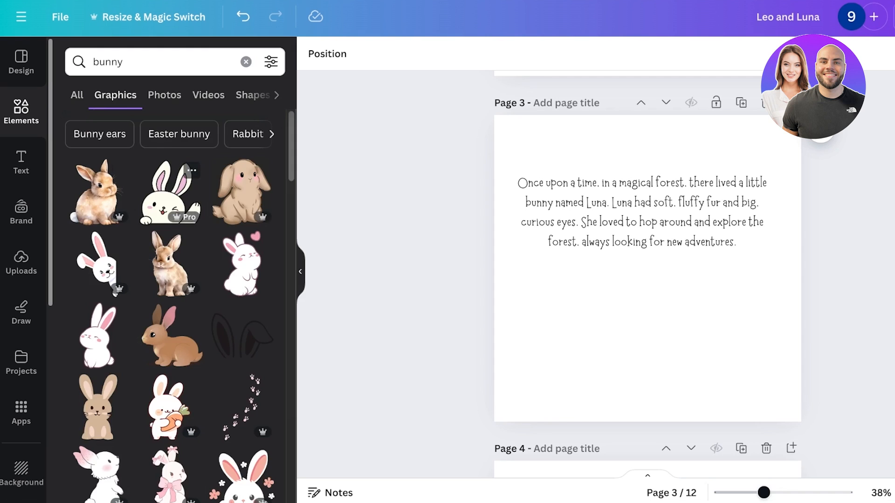
left_click(242, 265)
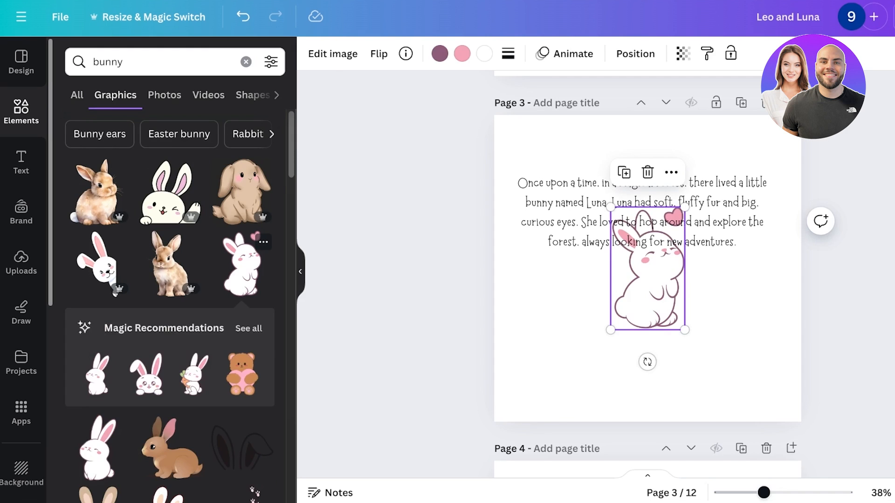
left_click(248, 328)
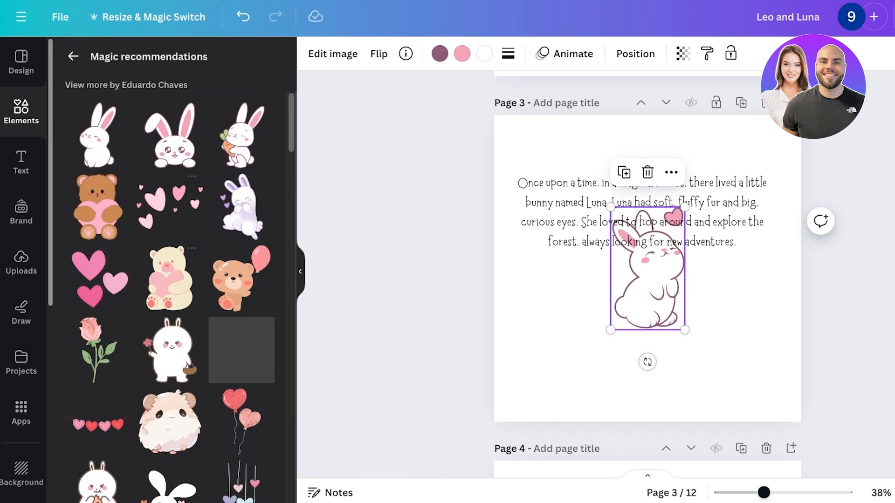
left_click(126, 86)
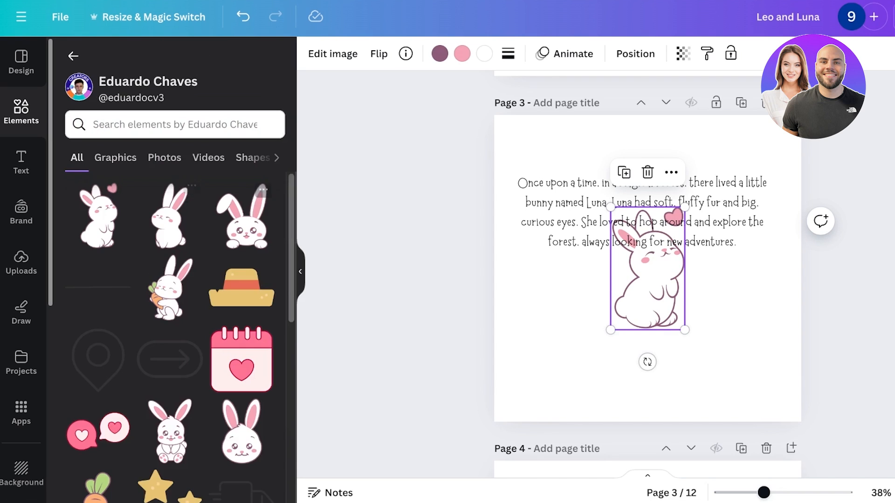
scroll(180, 338, "down", 15)
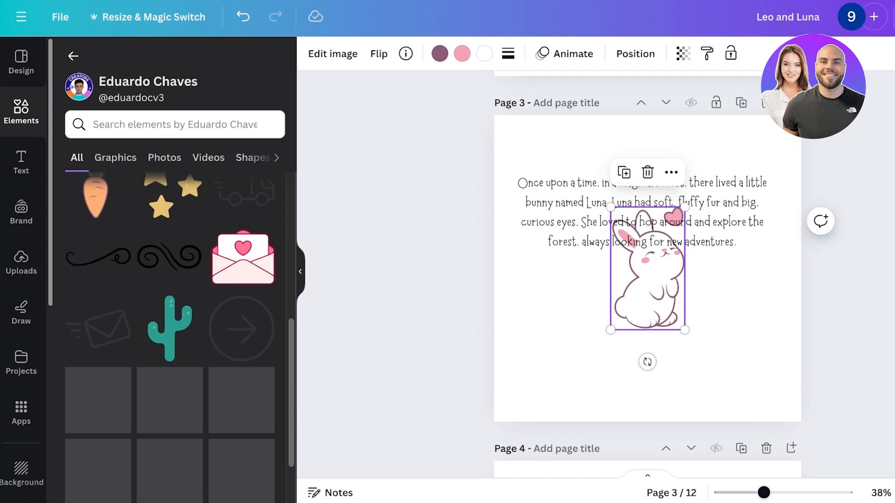
left_click(116, 158)
left_click(175, 125)
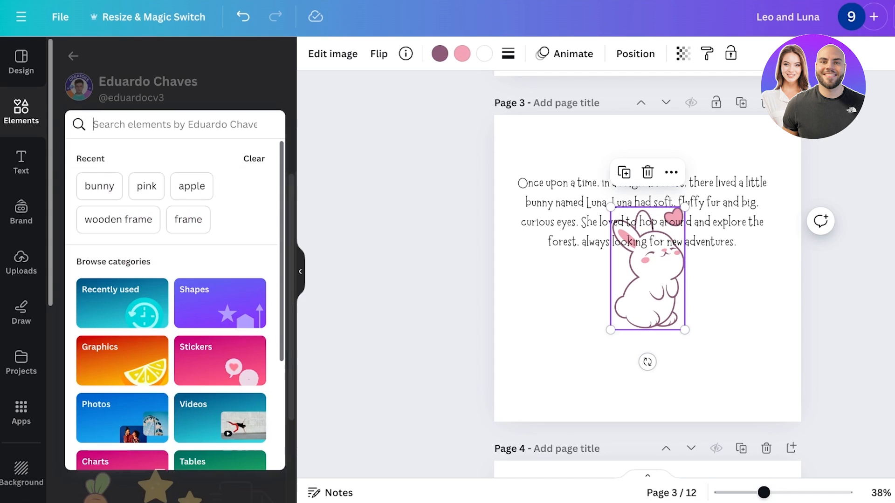
type("bunny")
key("Return")
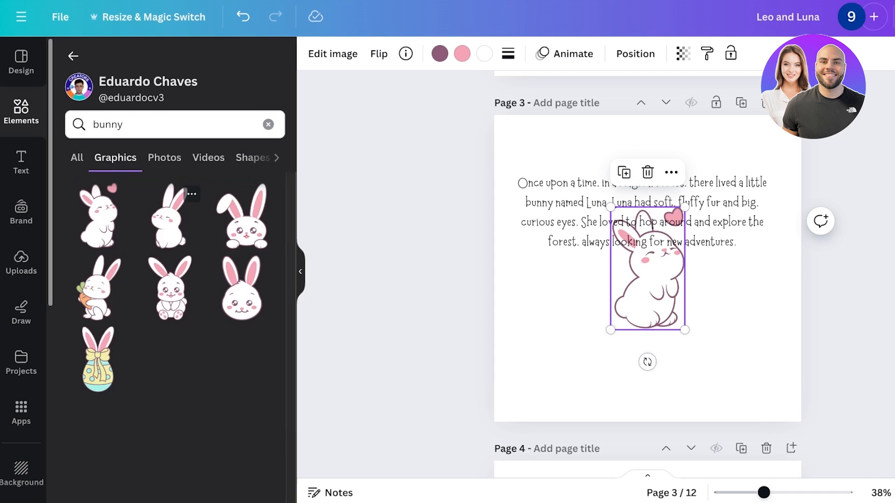
key("Delete")
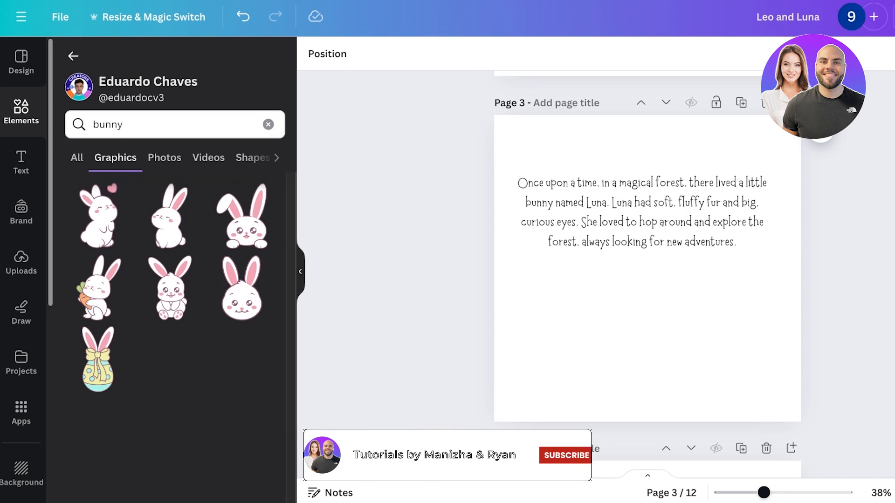
Back in the bunny graphics search, try a tall white sketched bunny on page 3 and delete it.
left_click(73, 56)
scroll(115, 294, "down", 10)
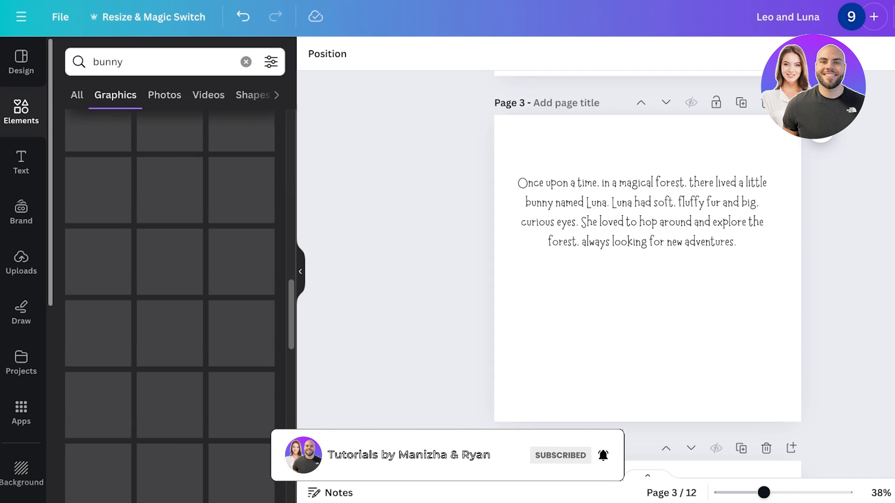
scroll(170, 224, "down", 4)
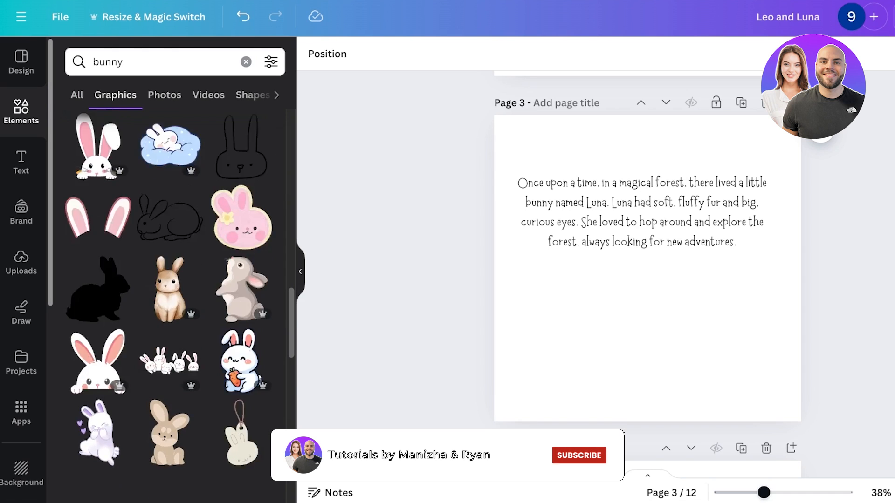
scroll(170, 326, "down", 5)
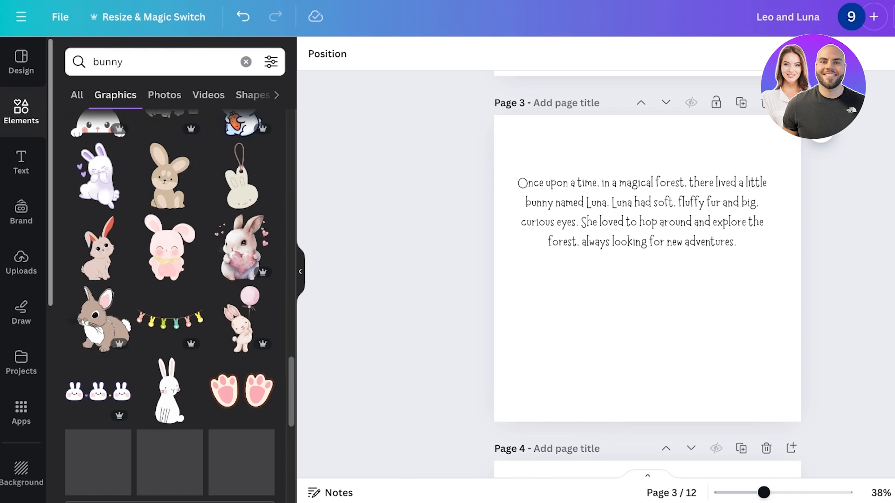
left_click(170, 329)
scroll(170, 329, "down", 2)
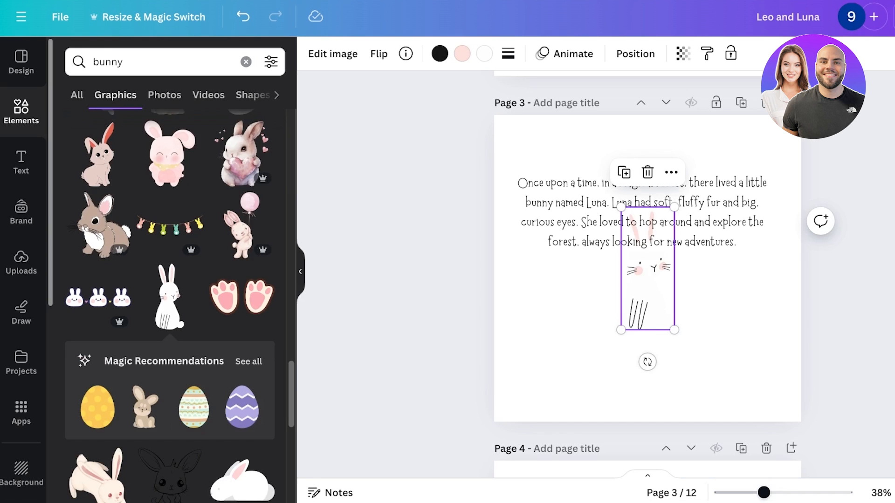
key("Delete")
Try the bunny wearing a flower crown on page 3 and delete it.
scroll(171, 368, "down", 5)
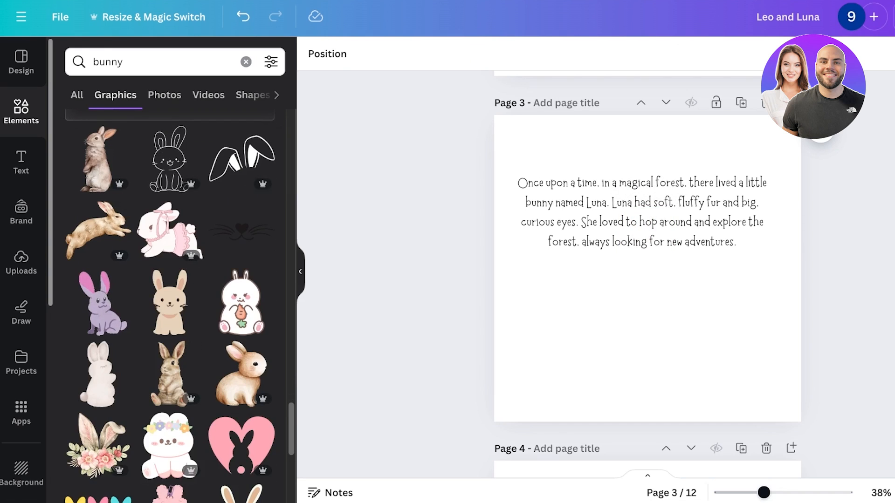
scroll(170, 373, "down", 2)
scroll(170, 422, "down", 2)
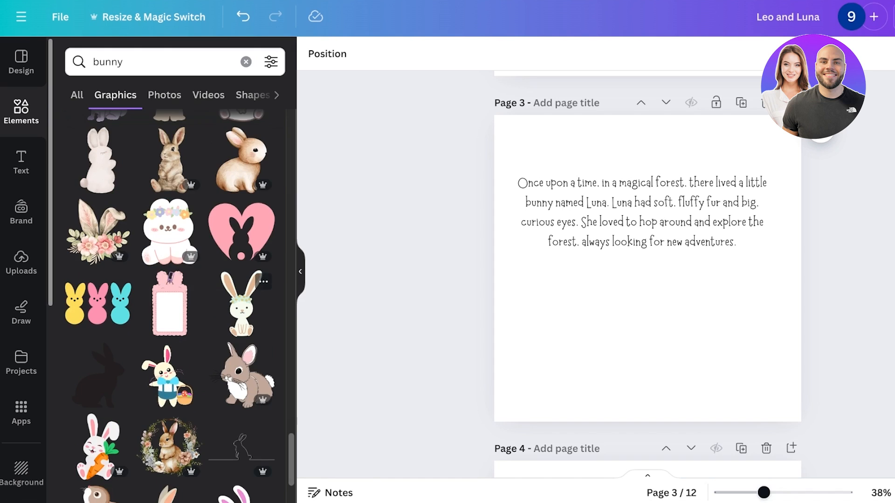
left_click(241, 303)
key("Delete")
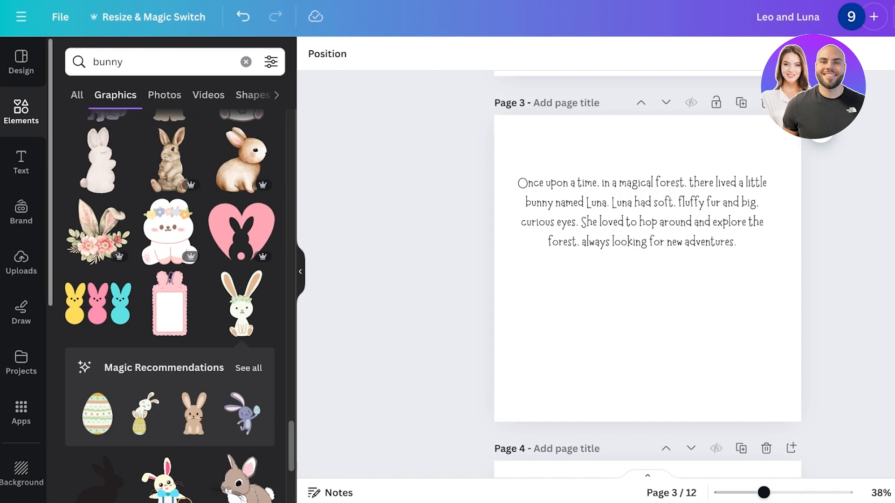
Try a brown bunny and then a white crouching bunny on page 3, deleting each one.
scroll(247, 312, "down", 4)
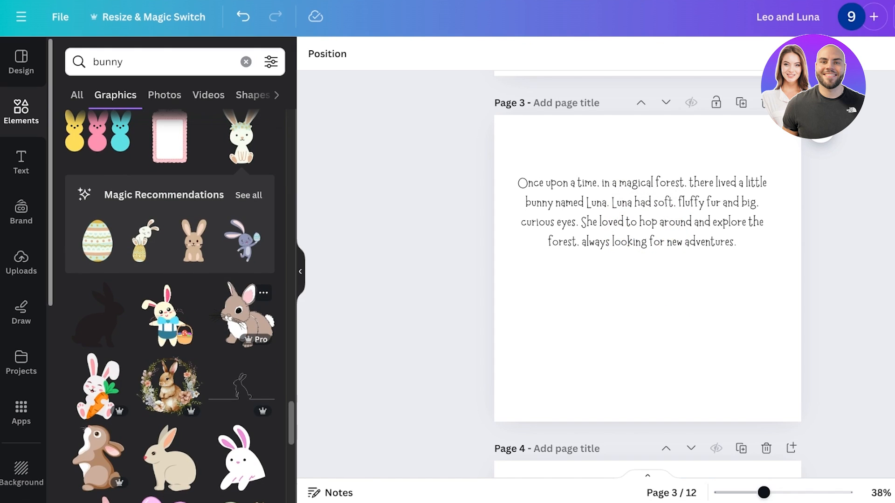
left_click(243, 312)
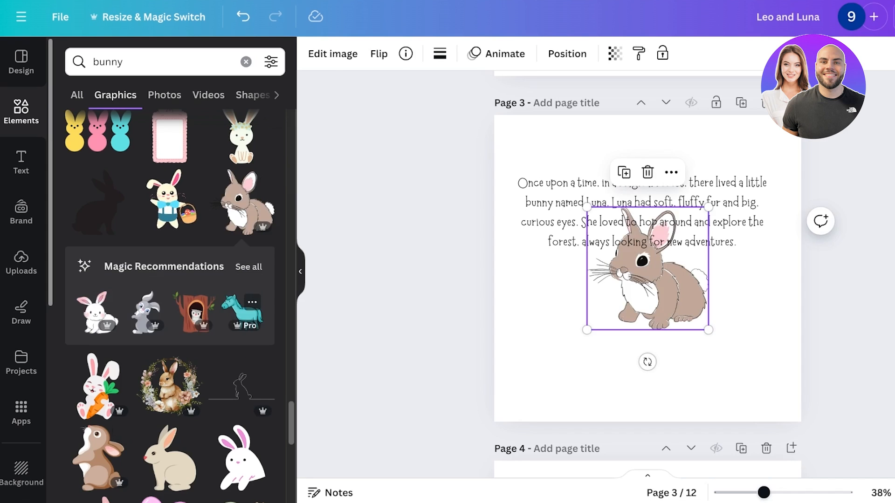
key("Delete")
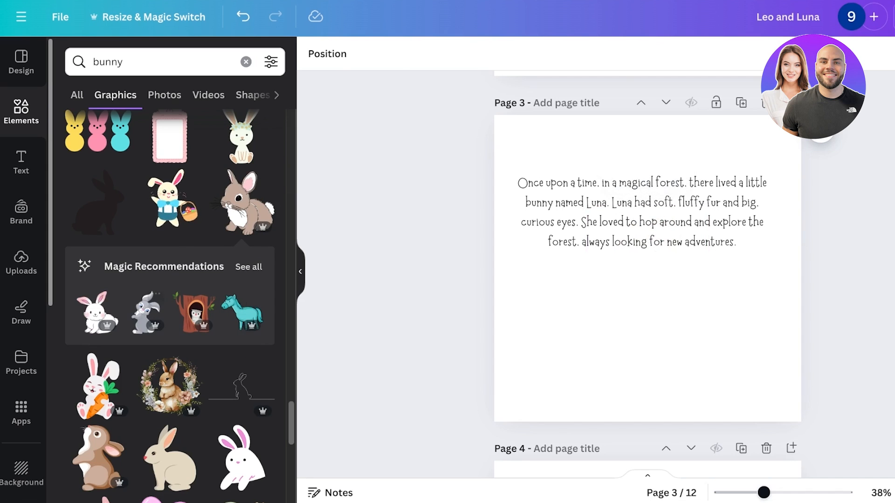
left_click(97, 313)
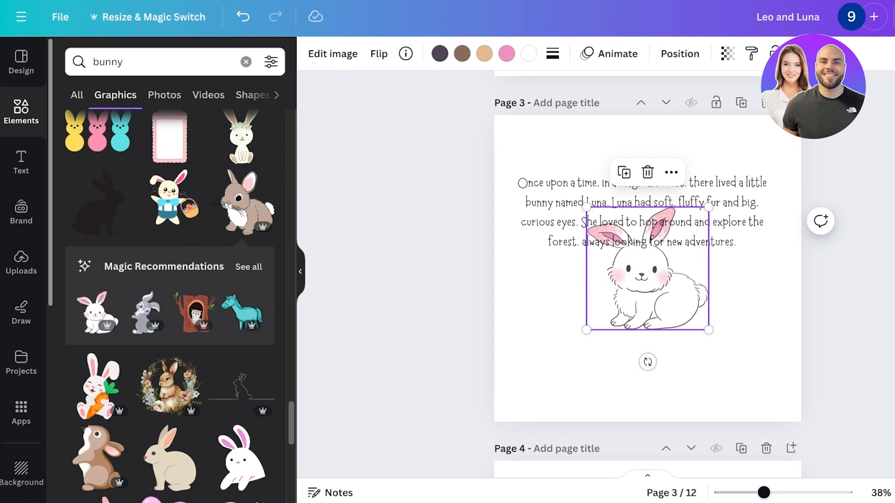
key("Delete")
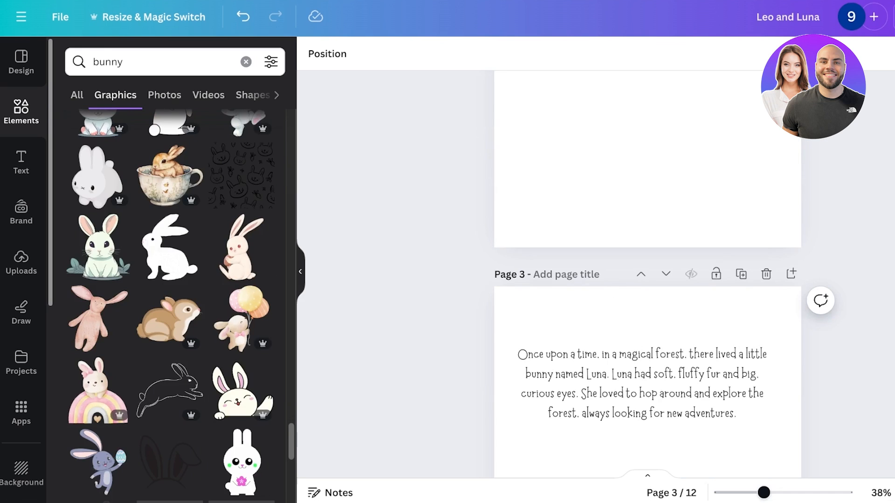
Scroll further through the bunny graphics, try a white bunny with pink ears on page 3, and delete it.
scroll(648, 327, "down", 3)
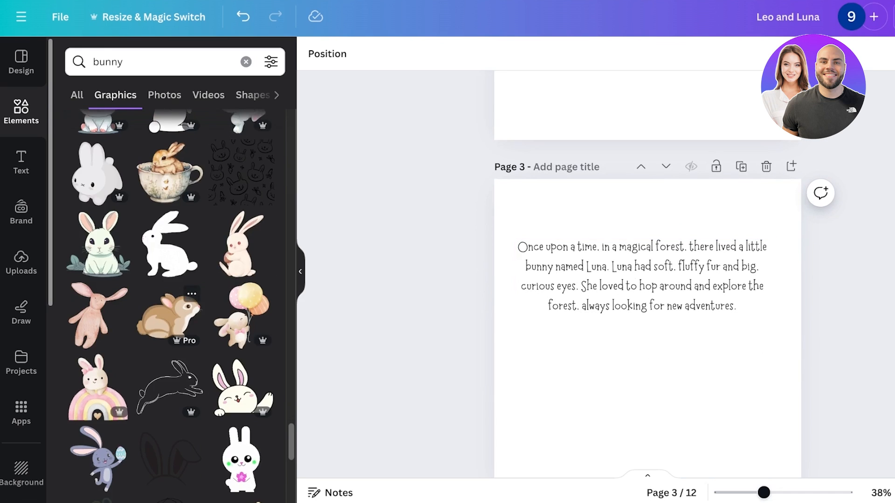
scroll(170, 326, "down", 5)
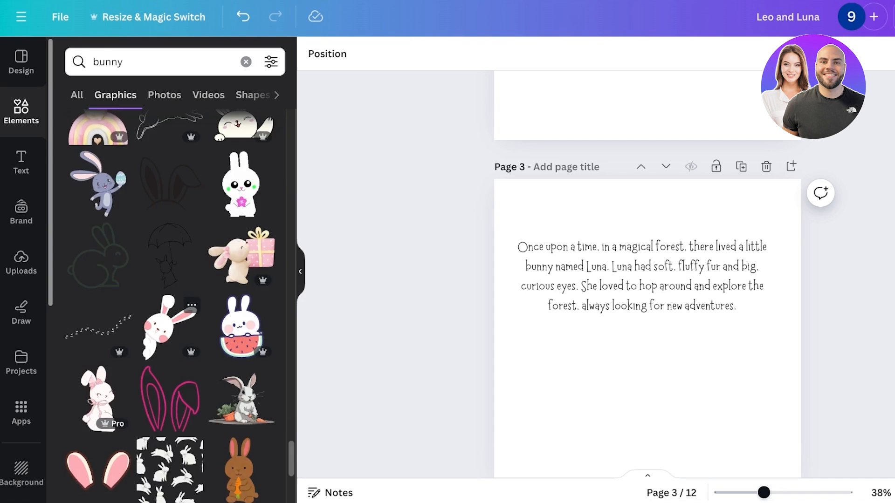
scroll(170, 326, "down", 8)
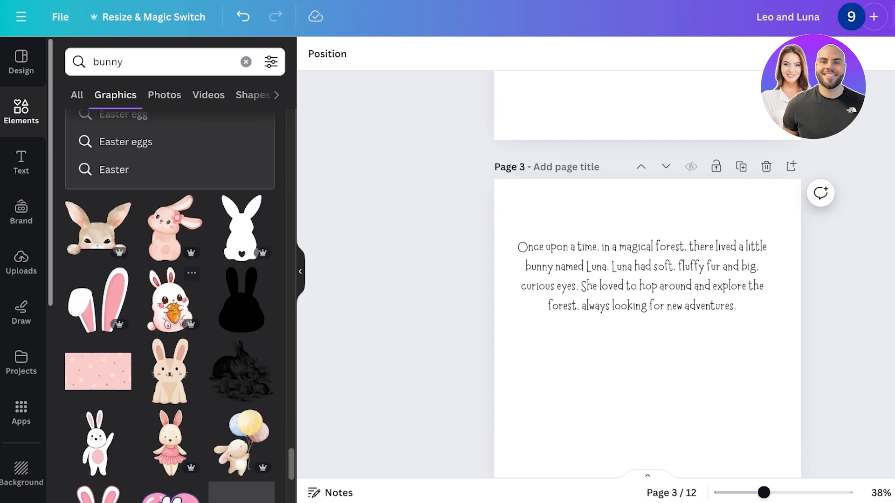
scroll(21, 251, "down", 2)
scroll(170, 349, "down", 3)
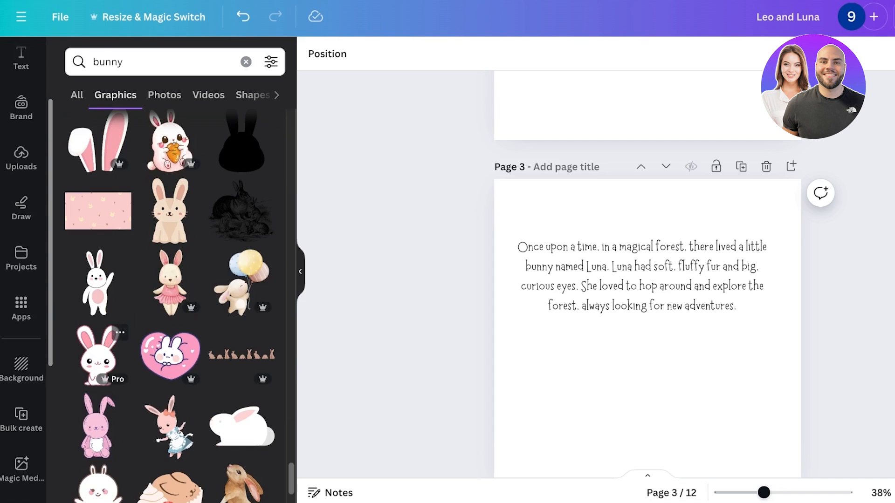
left_click(98, 354)
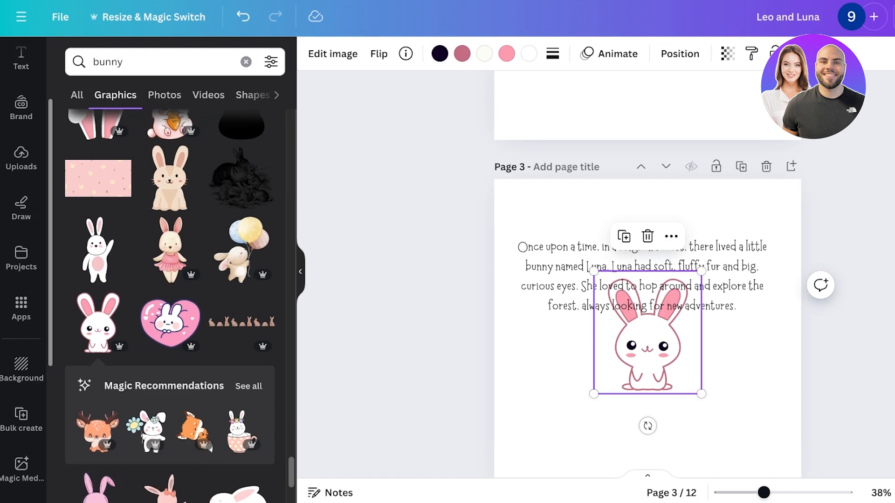
key("Delete")
Open more graphics by the Creative Visions creator and search their elements for bunny.
left_click(248, 386)
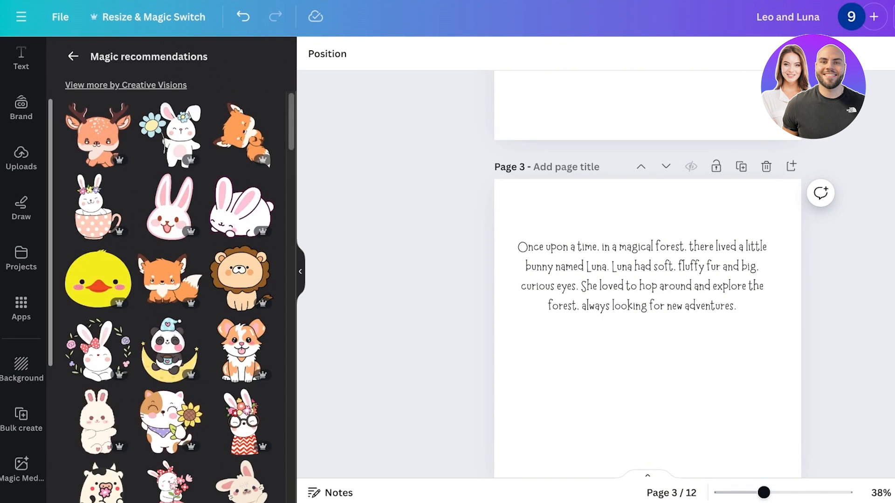
left_click(126, 86)
left_click(172, 124)
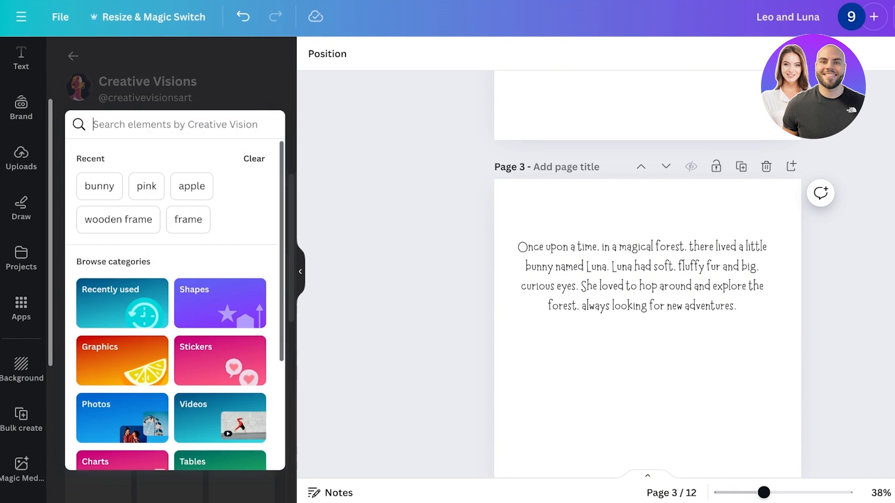
type("bunny")
key("Return")
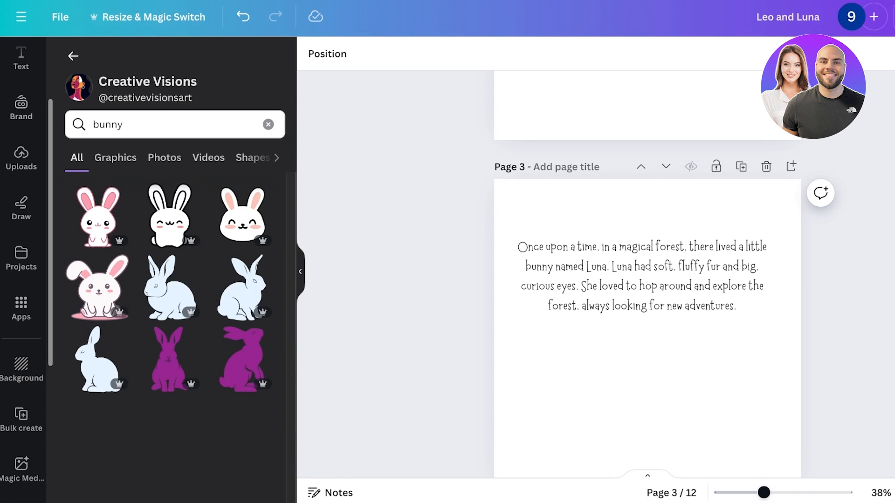
Scroll the bunny graphics and add a sketched white bunny with pink ears to page 3.
scroll(170, 303, "down", 10)
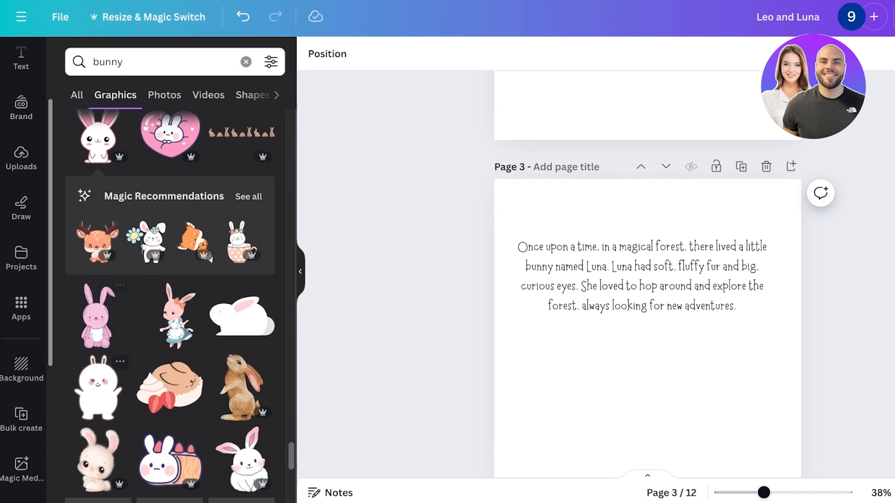
scroll(170, 303, "down", 5)
left_click(245, 191)
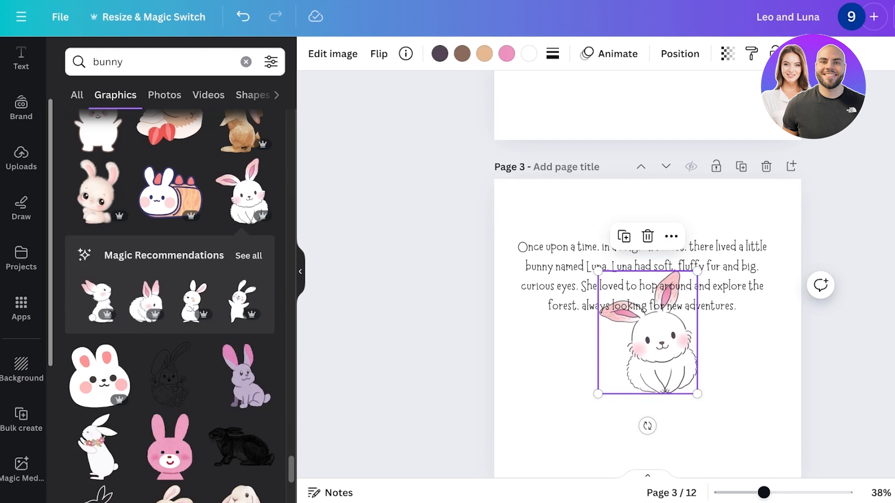
Open the matching recommendations, drag the sketched bunny off page 3, and undo the last four changes.
left_click(249, 256)
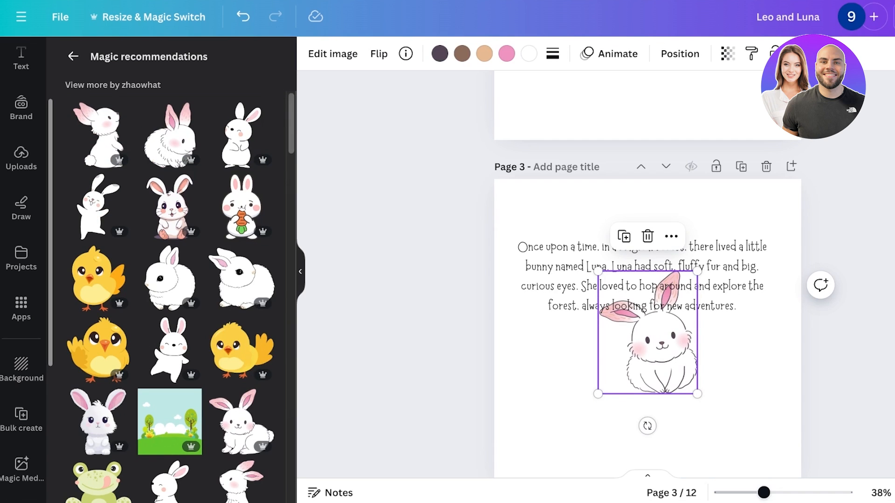
left_click_drag(647, 332, 707, 385)
scroll(701, 369, "down", 5)
scroll(706, 385, "down", 3)
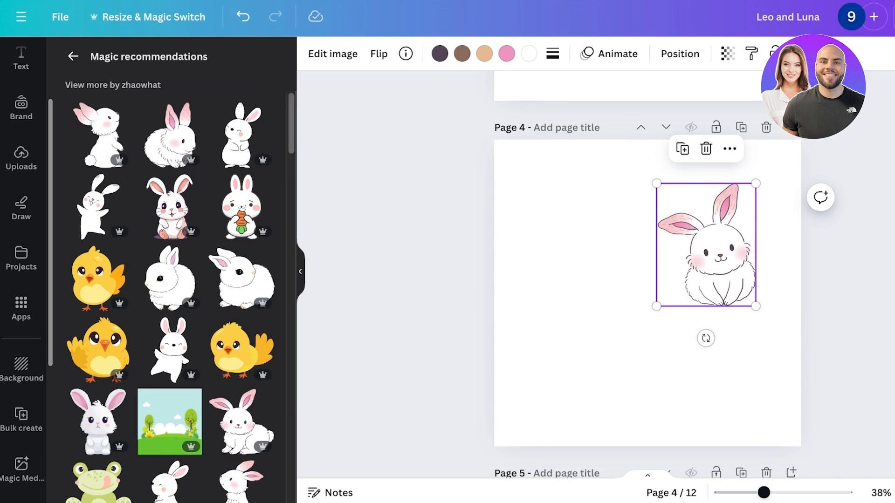
key("ctrl+z")
key("ctrl+z")
key("ctrl+z")
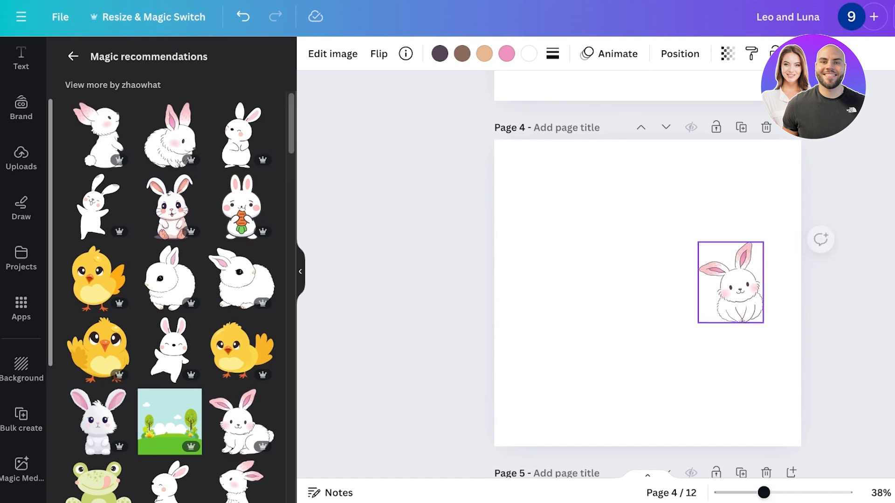
key("ctrl+z")
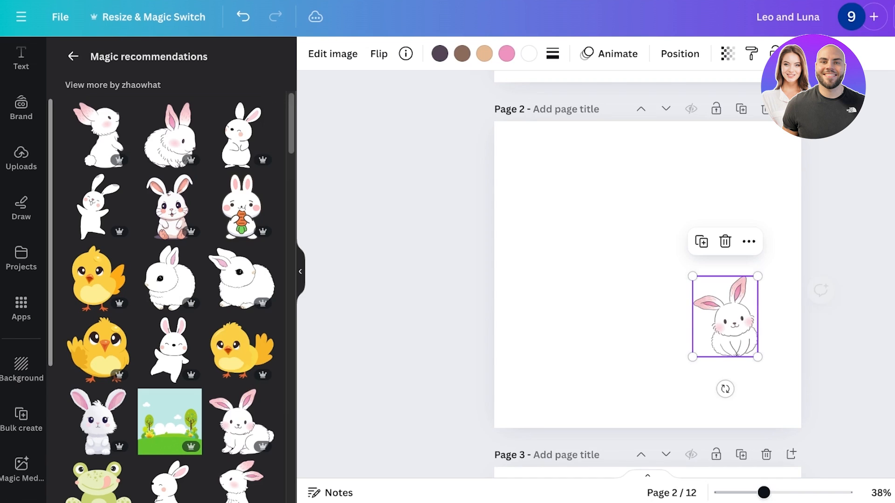
Add a fluffy sketched bunny to page 2 and move it to the page's upper left.
left_click(171, 137)
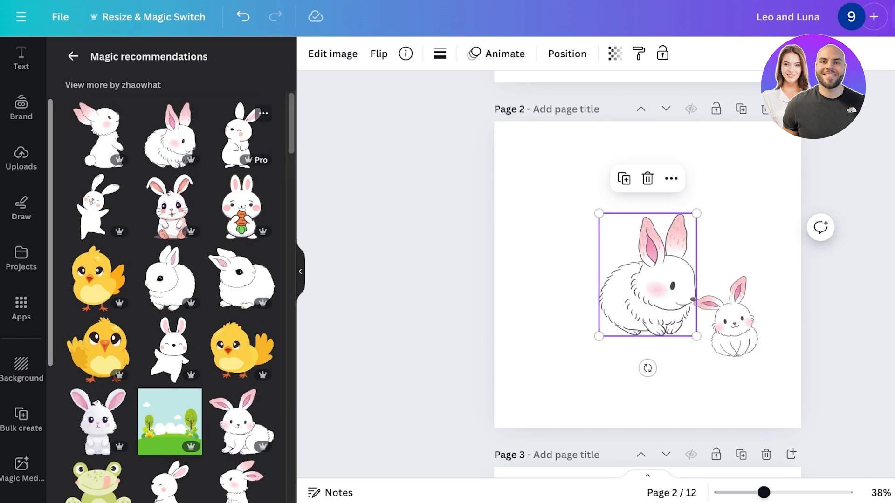
left_click_drag(238, 138, 198, 246)
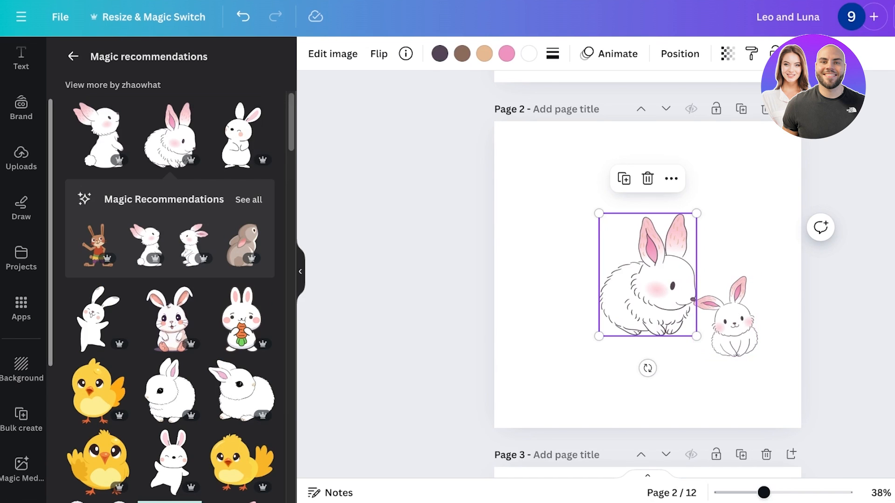
left_click_drag(648, 275, 554, 198)
Try several cartoon bunnies from the recommendations on page 2, deleting one of them.
left_click(242, 135)
left_click(98, 135)
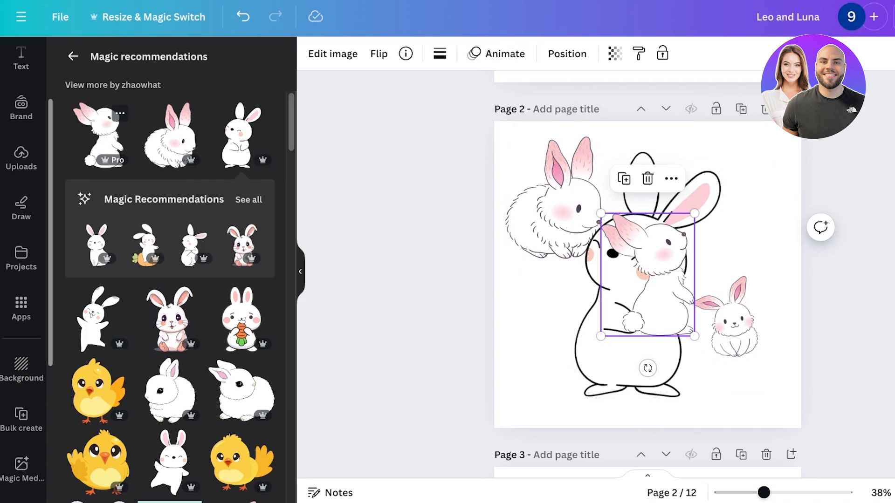
left_click(98, 320)
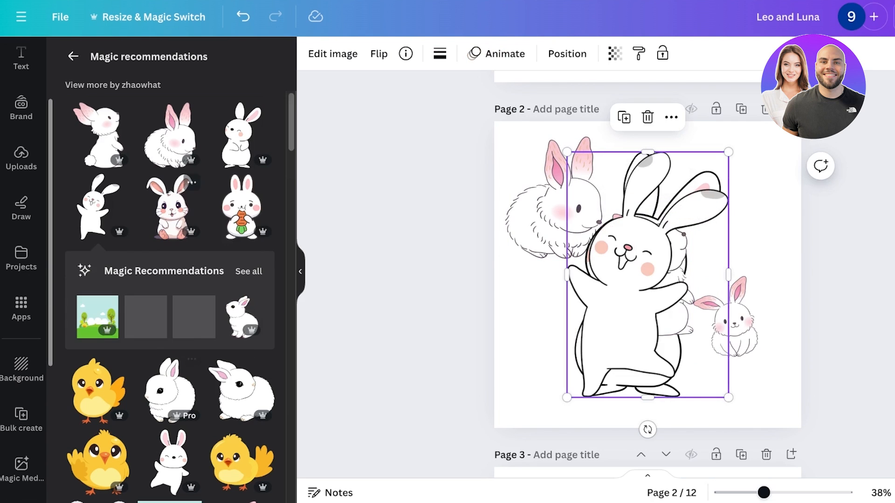
left_click(170, 391)
key("Delete")
left_click(98, 207)
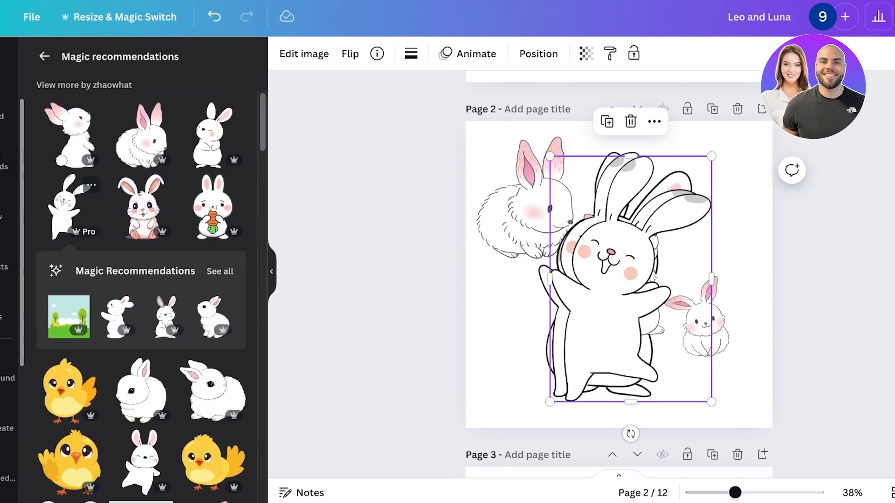
scroll(164, 275, "down", 10)
key("Escape")
Delete the remaining trial cartoon bunnies from page 2.
scroll(123, 290, "down", 10)
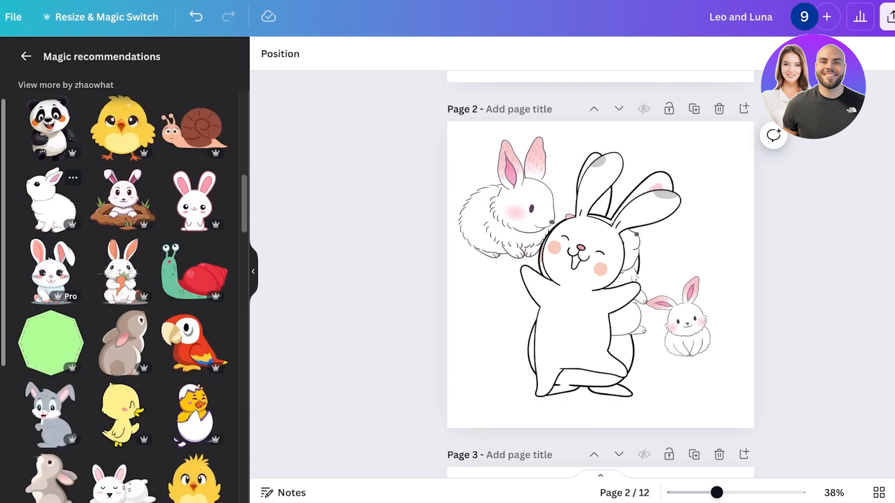
scroll(123, 289, "down", 3)
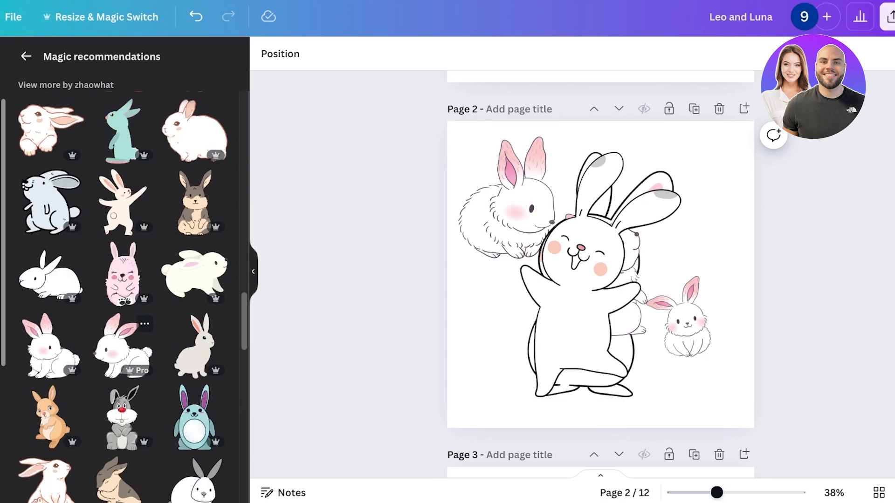
left_click(578, 303)
key("Delete")
left_click(587, 293)
key("Delete")
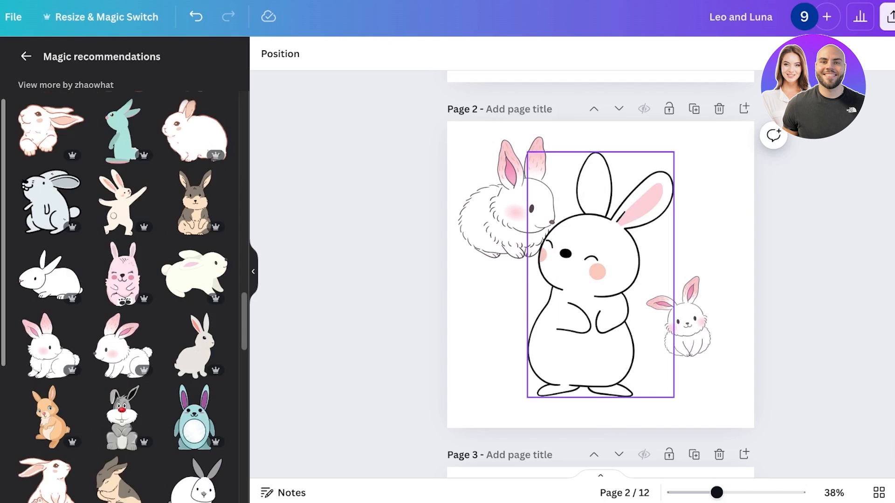
left_click(587, 294)
key("Delete")
Add two side-view sketched bunnies and a smiling fluffy bunny to page 2, arranging them around the page.
left_click(53, 346)
left_click(124, 346)
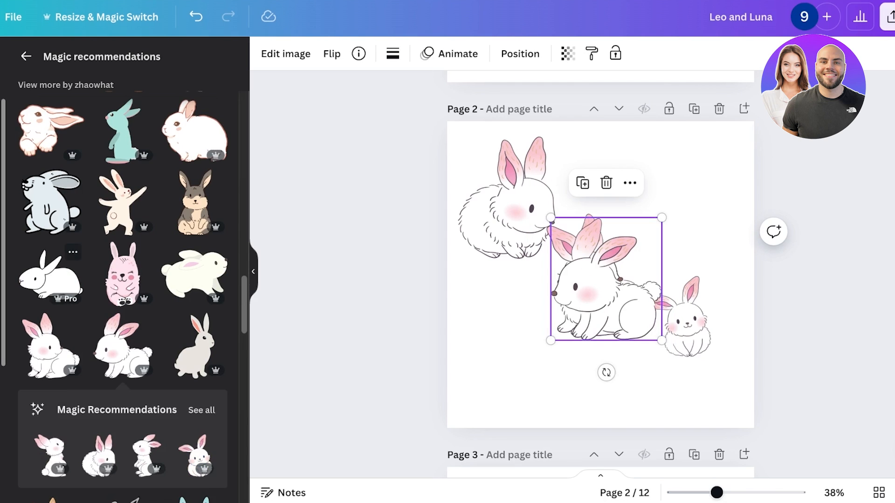
scroll(140, 233, "up", 5)
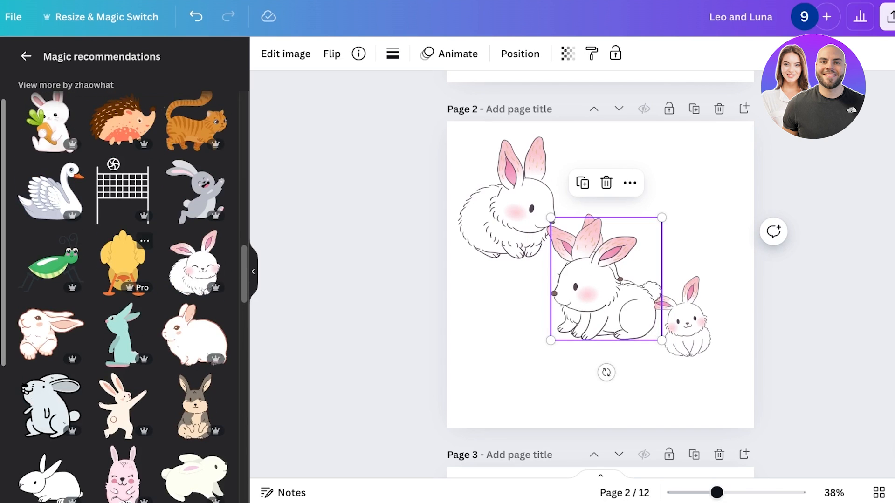
left_click(196, 266)
scroll(123, 298, "up", 8)
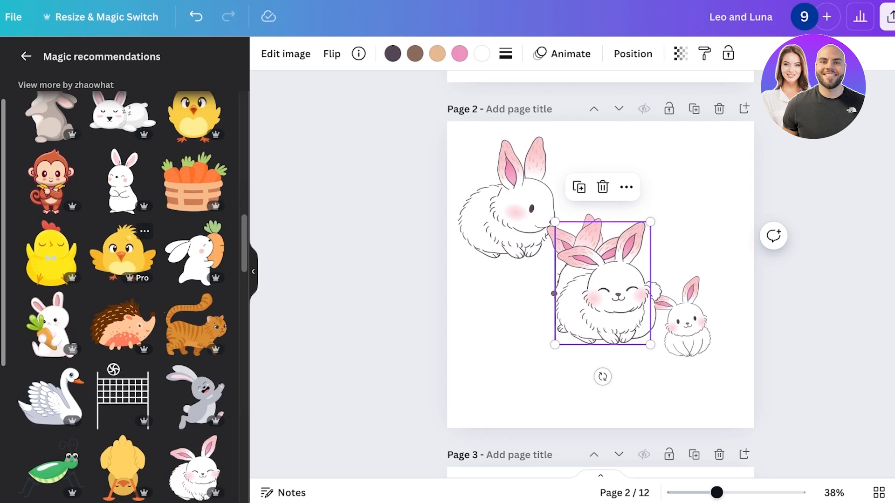
scroll(123, 224, "up", 8)
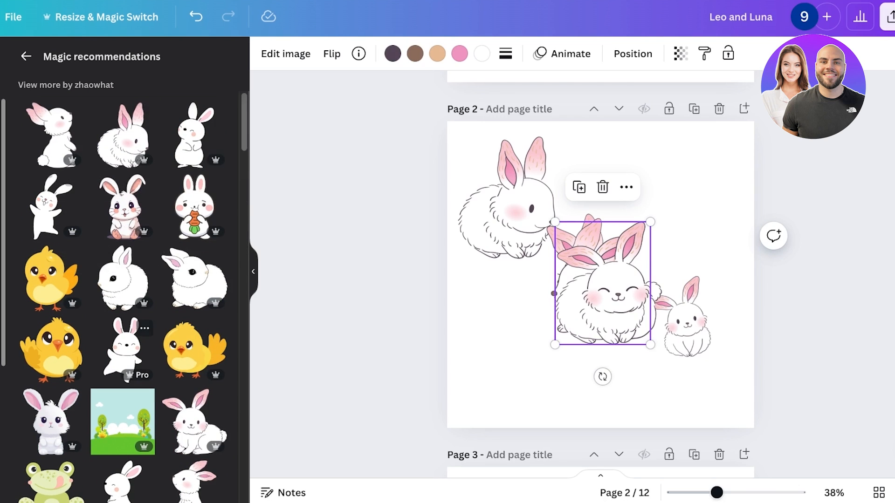
scroll(124, 354, "down", 15)
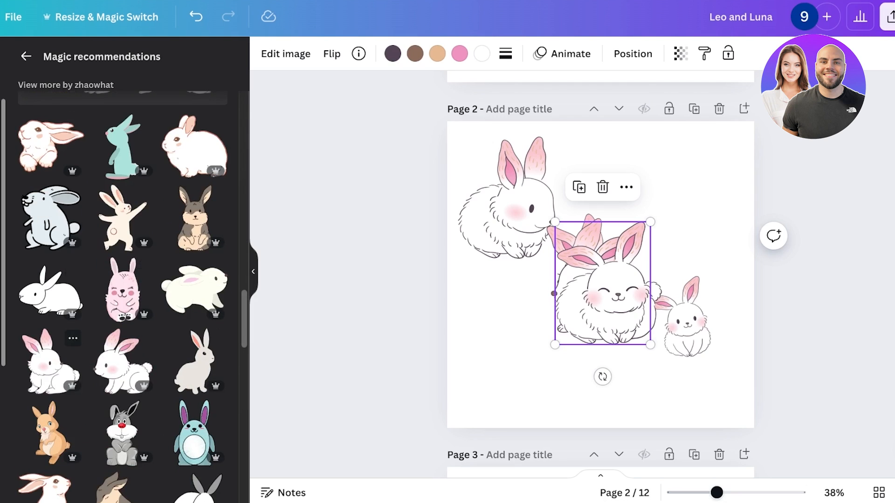
left_click_drag(607, 292, 701, 207)
Scroll the recommendations, add another fluffy sketched bunny to page 2, and place it at the lower right.
scroll(124, 373, "down", 1)
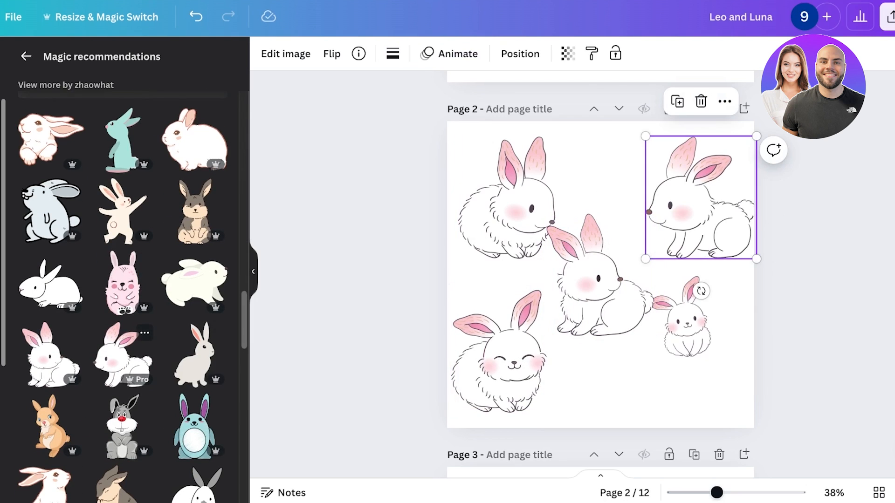
scroll(123, 354, "down", 10)
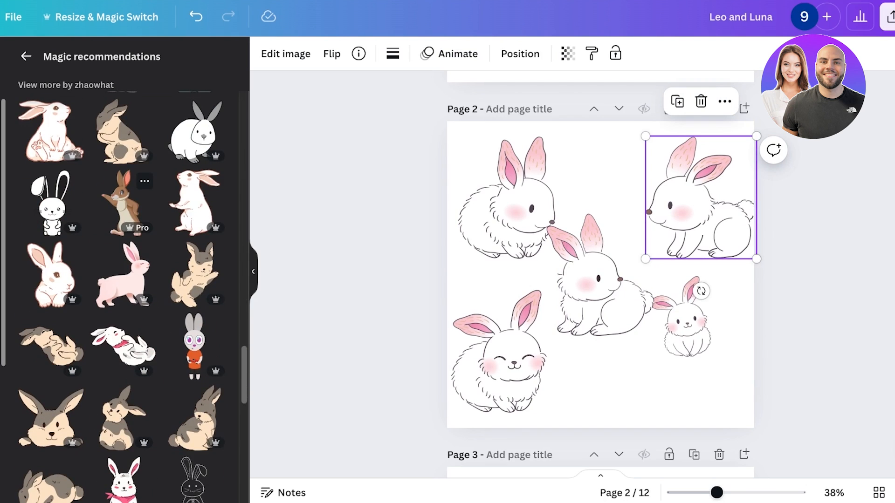
scroll(124, 289, "down", 1)
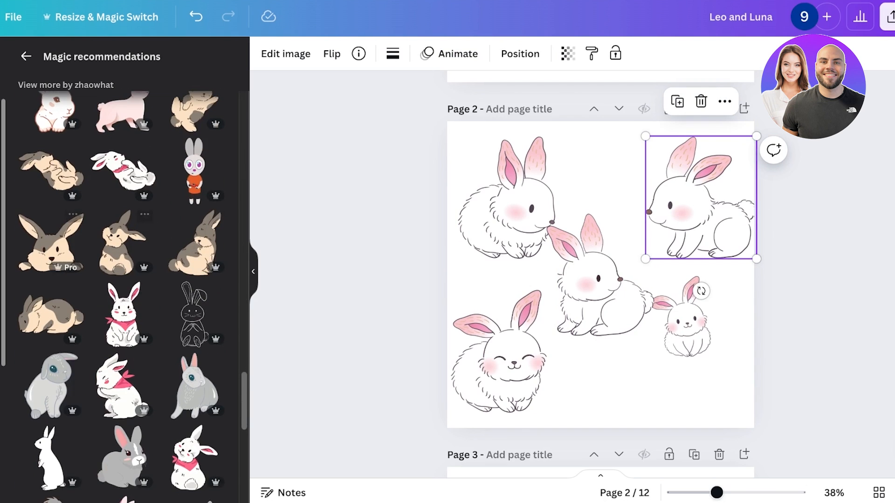
scroll(123, 289, "down", 8)
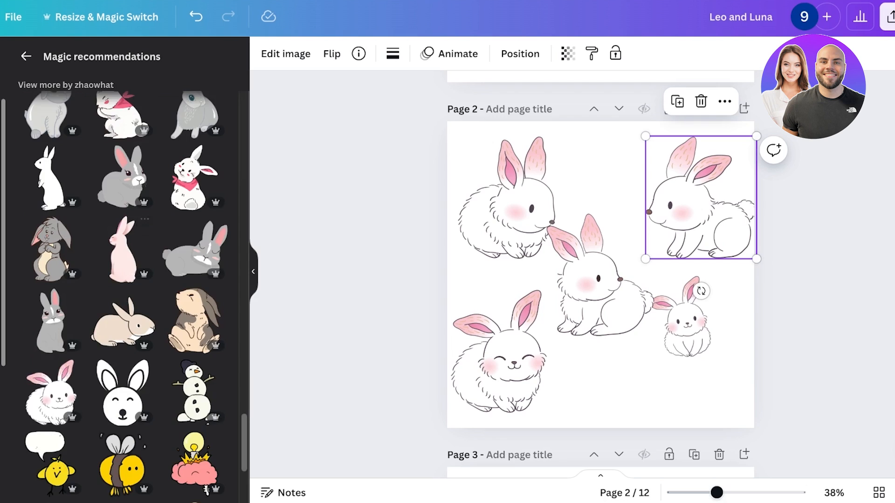
scroll(124, 289, "down", 1)
left_click(52, 370)
scroll(122, 154, "down", 7)
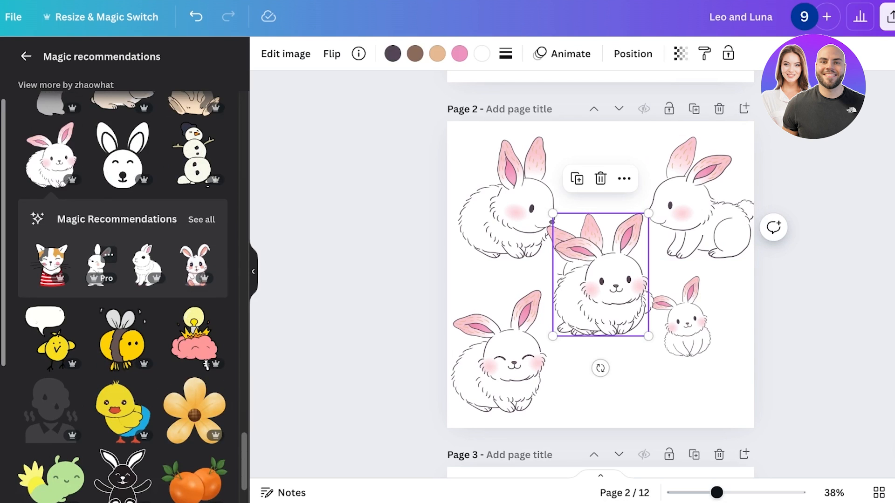
scroll(108, 287, "down", 3)
left_click_drag(600, 275, 630, 367)
left_click(507, 205)
left_click(418, 247)
Return to page 3 and search the elements for forest.
scroll(466, 261, "down", 3)
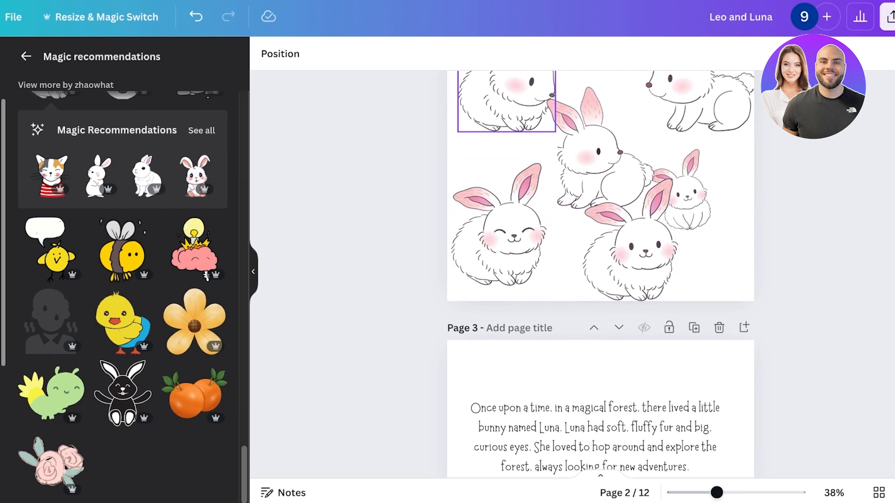
scroll(630, 233, "down", 3)
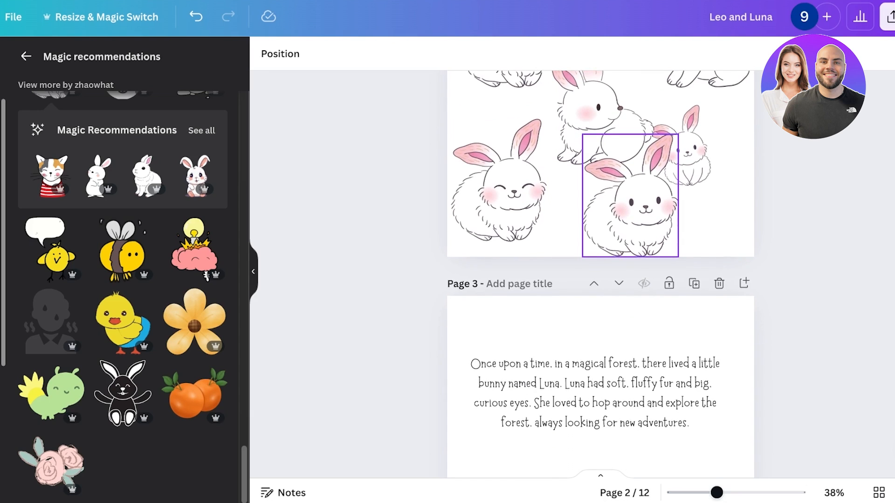
scroll(600, 275, "down", 12)
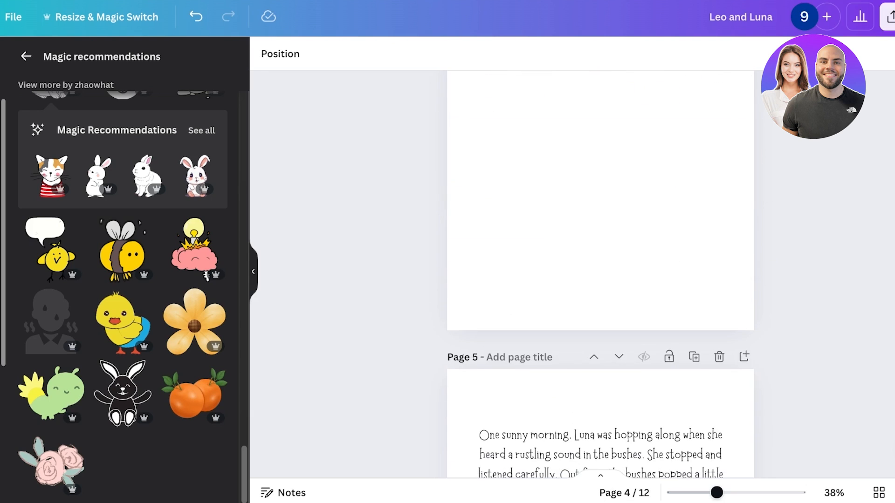
scroll(600, 275, "up", 6)
scroll(601, 275, "up", 5)
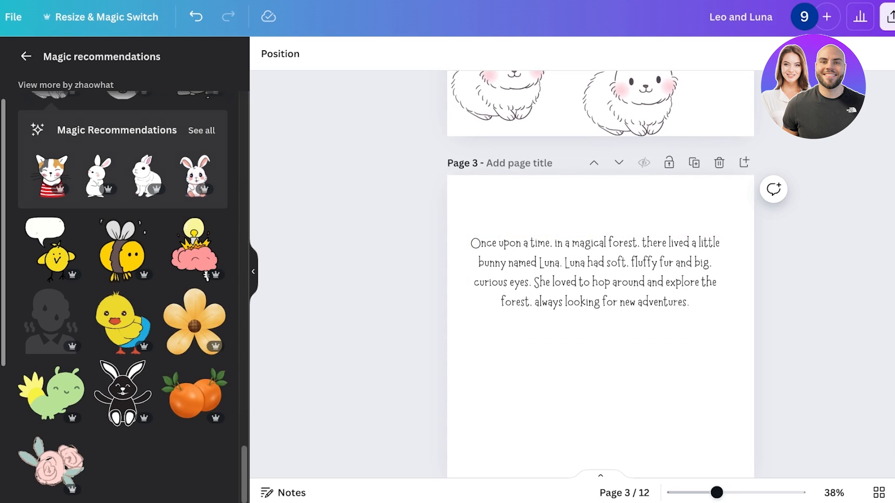
scroll(600, 275, "down", 1)
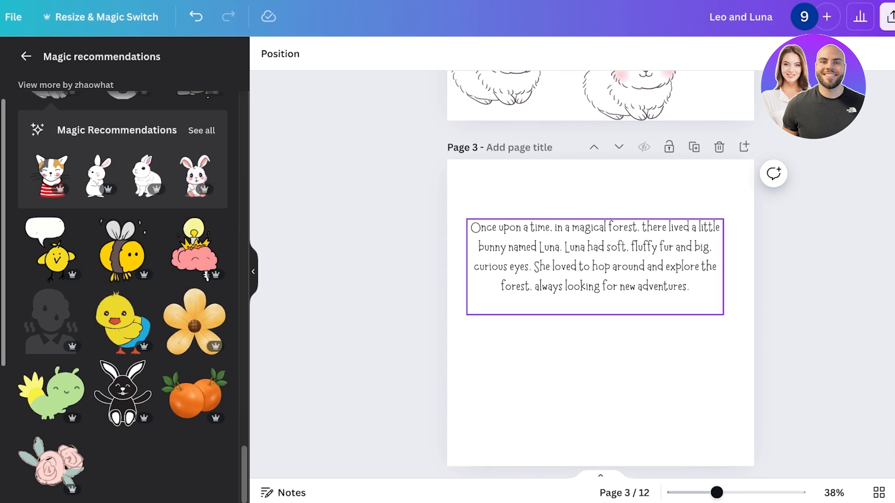
scroll(601, 275, "down", 4)
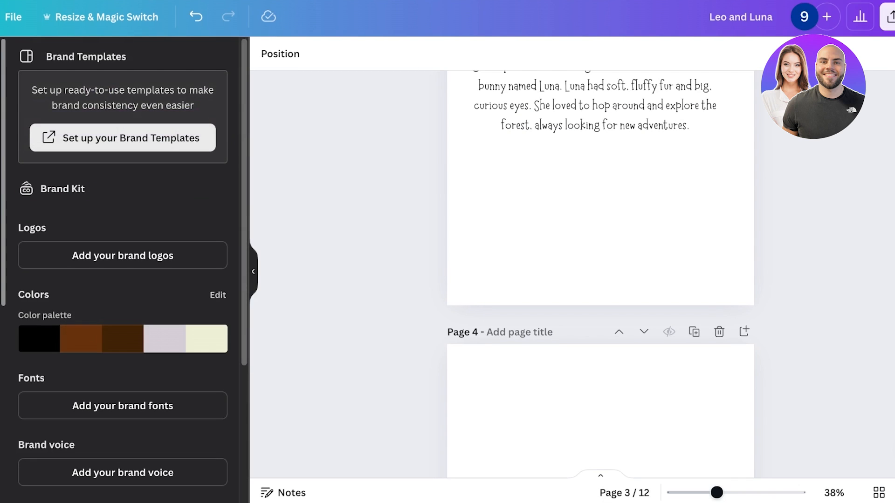
left_click(84, 61)
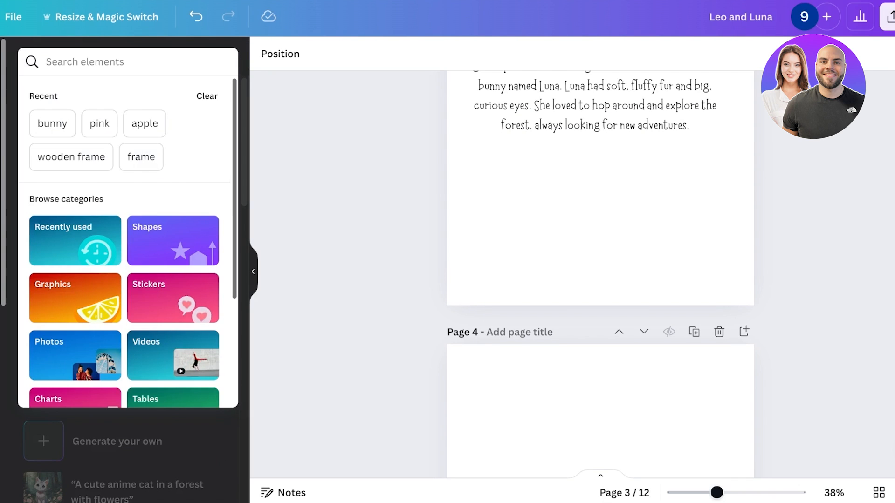
type("forest")
key("Return")
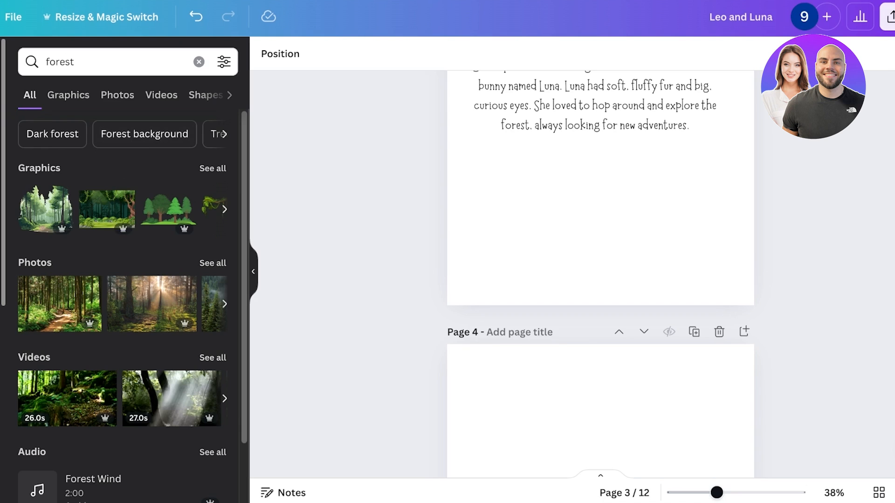
Open the forest graphics results and add a sketched forest scene to page 4.
left_click(68, 95)
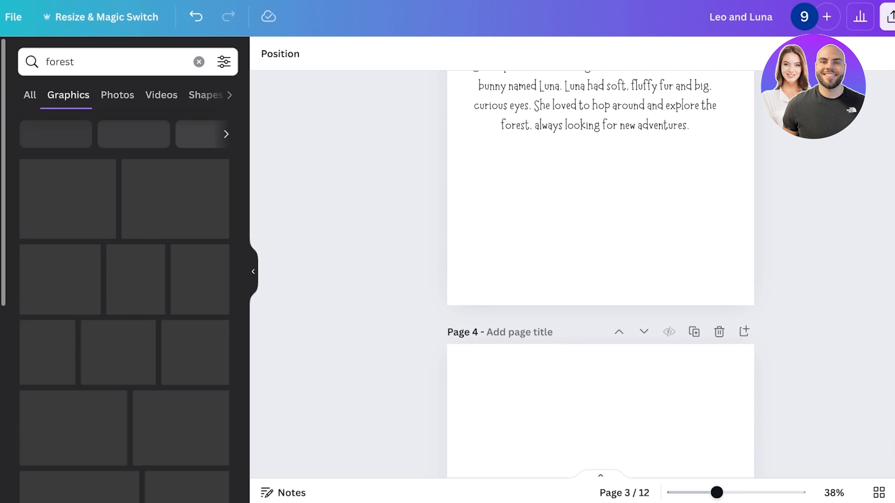
scroll(194, 254, "down", 2)
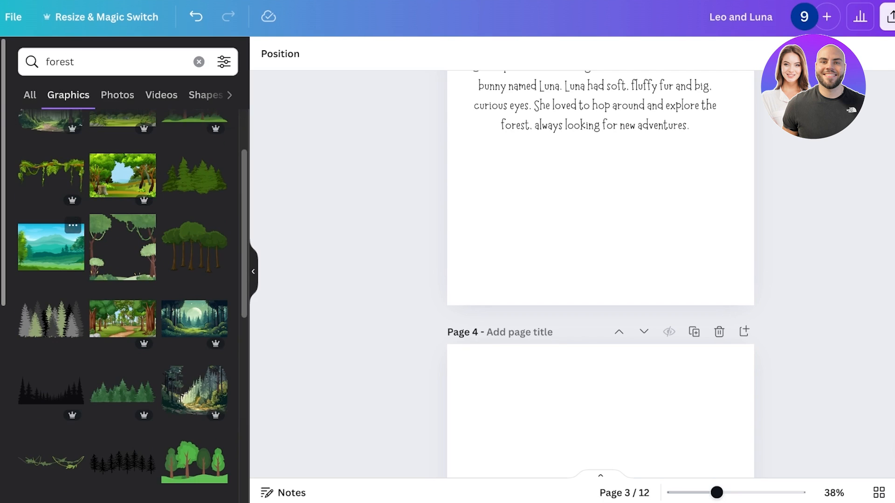
scroll(122, 247, "down", 1)
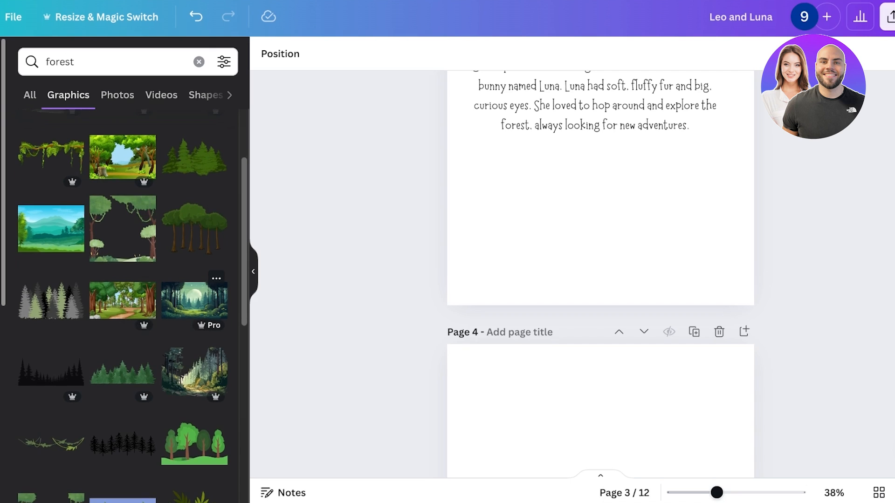
scroll(573, 275, "down", 1)
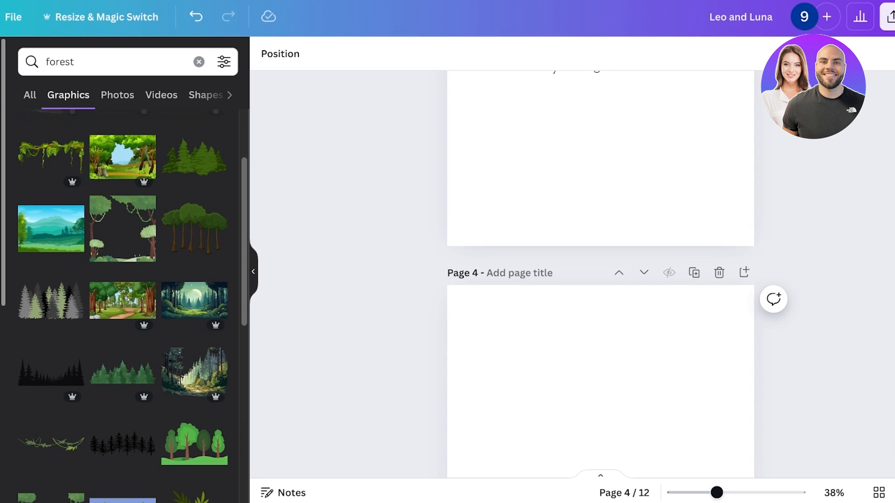
scroll(195, 300, "up", 1)
left_click(195, 373)
scroll(601, 326, "down", 3)
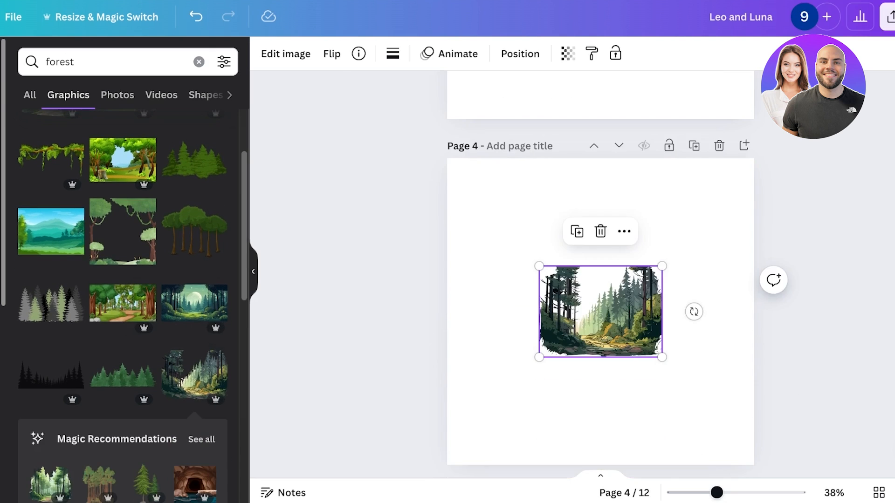
left_click_drag(600, 277, 677, 182)
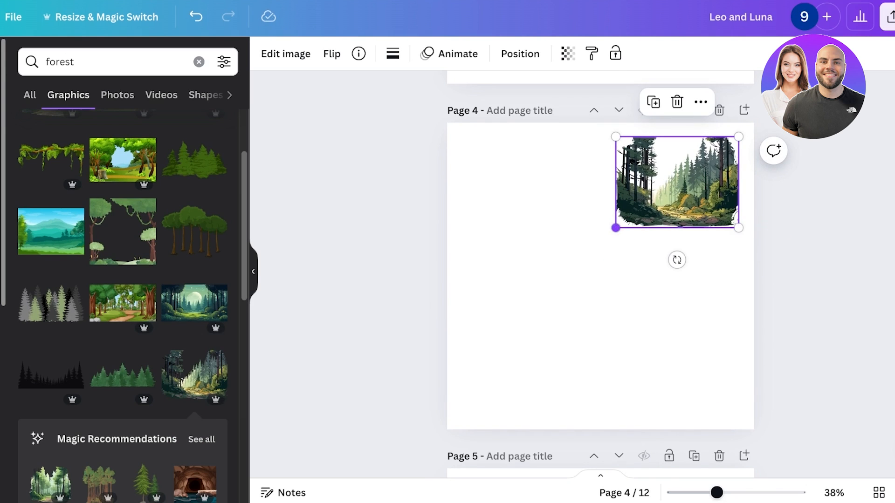
Enlarge and reposition the forest scene so it covers the whole of page 4.
left_click_drag(616, 228, 305, 455)
left_click_drag(522, 296, 590, 276)
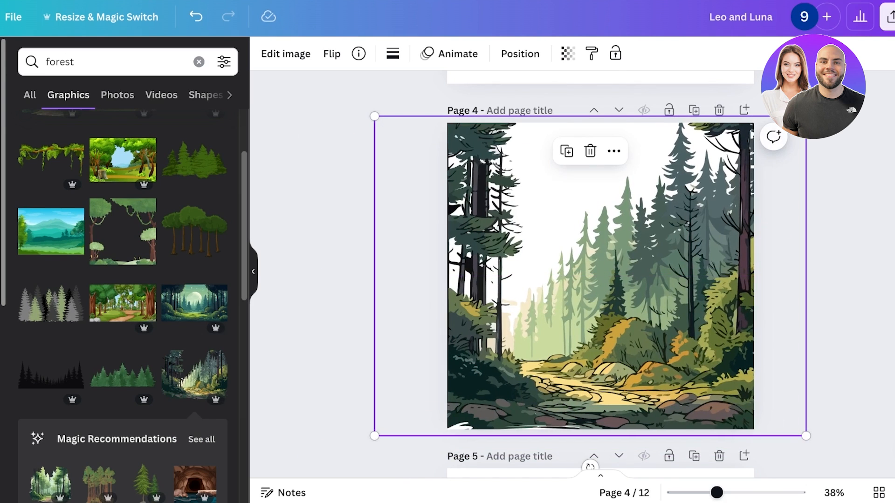
left_click_drag(806, 116, 789, 128)
left_click_drag(582, 283, 589, 268)
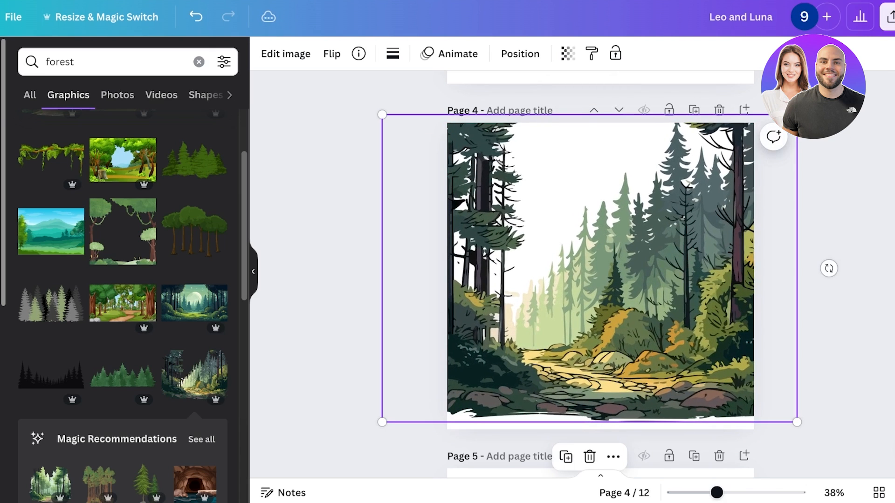
left_click_drag(382, 422, 336, 456)
left_click_drag(567, 285, 630, 276)
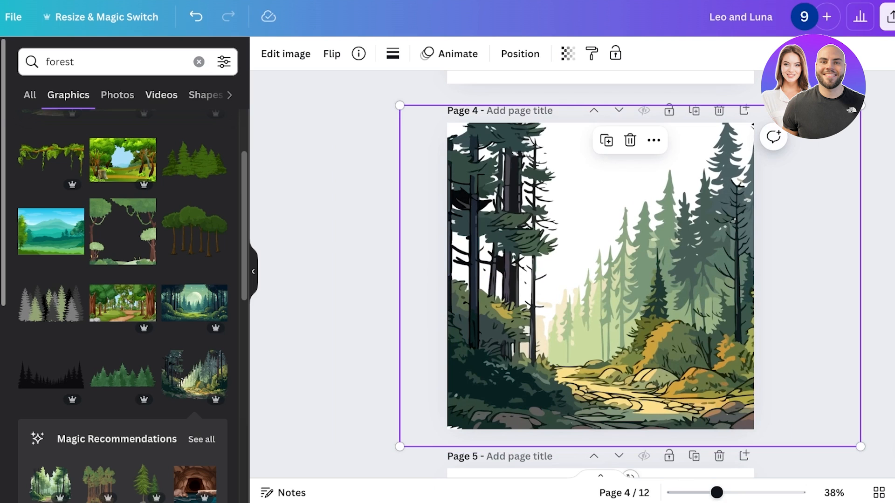
Search the elements for bushes and add a dark green bush at the lower left corner of page 4.
left_click(199, 62)
type("bus")
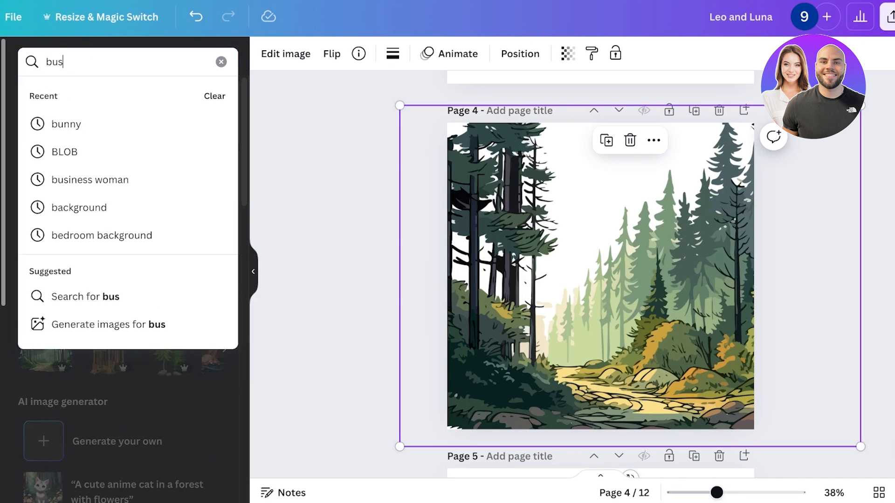
type("hes")
key("Return")
left_click(213, 169)
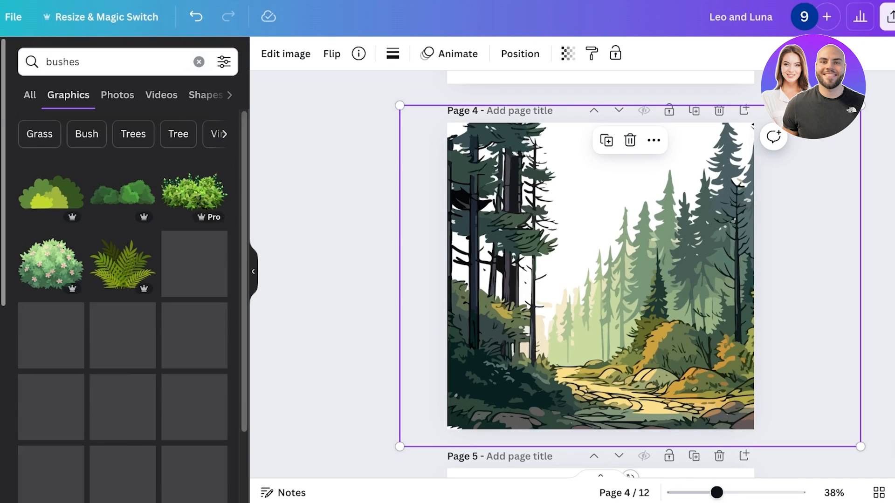
left_click(194, 334)
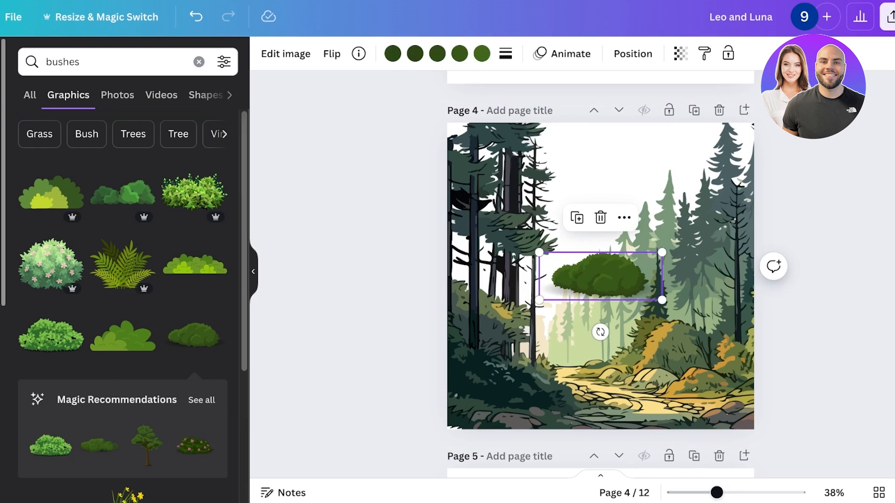
left_click_drag(599, 275, 509, 405)
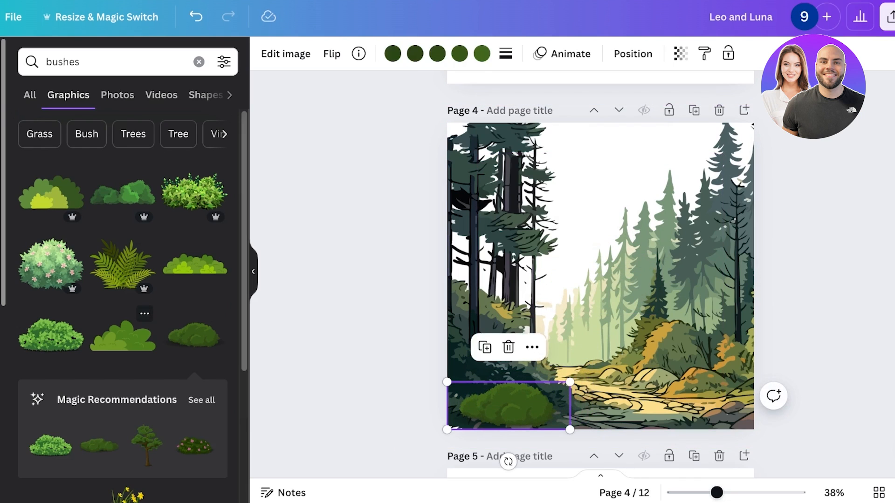
Add a leafy green bush at page 4's lower right, shrink it, and recolour one of its greens darker.
left_click(51, 335)
left_click_drag(601, 275, 741, 374)
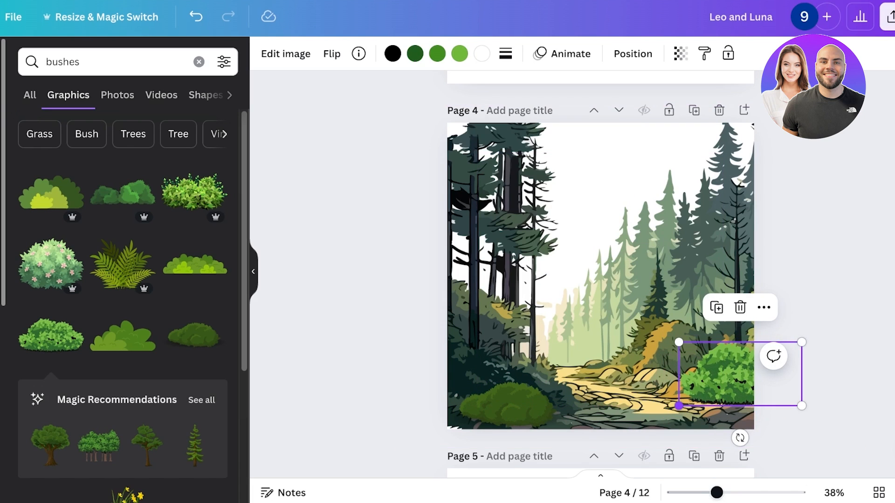
left_click_drag(678, 406, 698, 396)
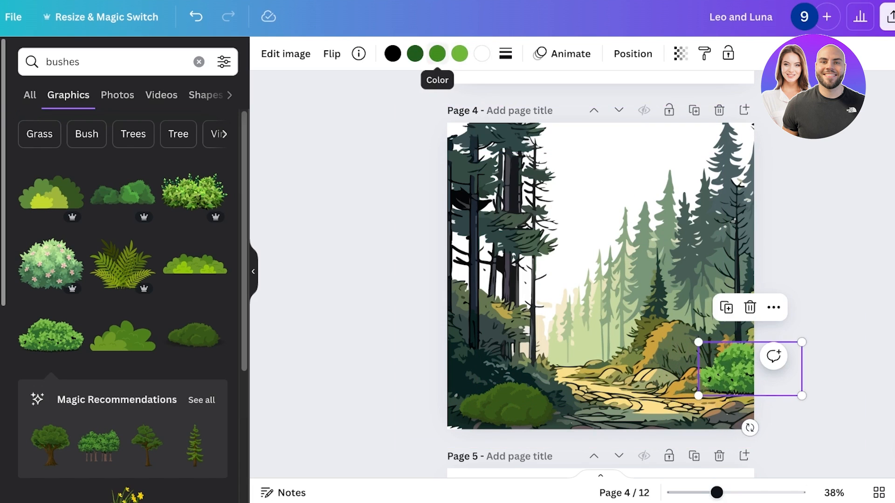
left_click(415, 54)
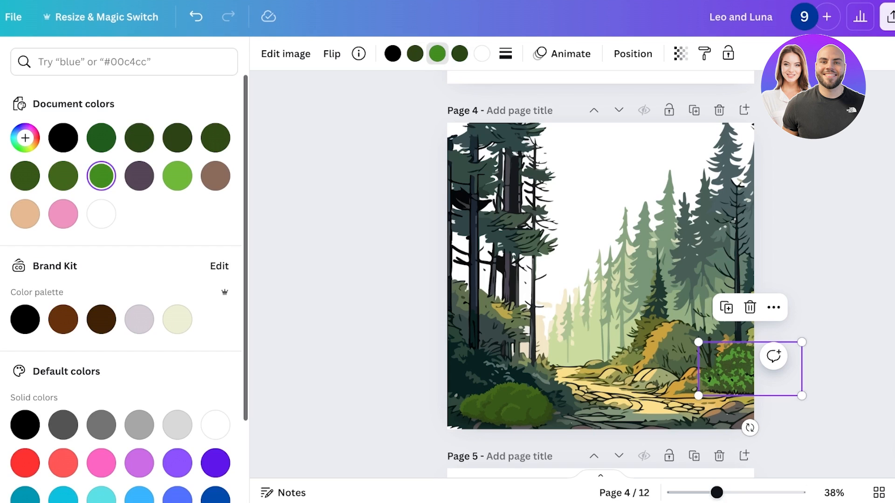
left_click(373, 345)
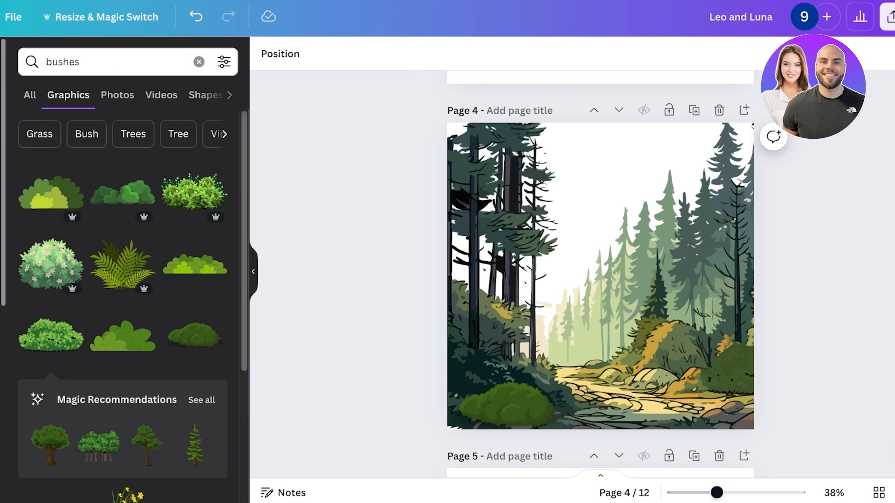
Copy a side-view bunny from page 2, paste it onto page 4, and shrink it beside the lower right bush.
left_click(507, 403)
scroll(651, 322, "up", 15)
scroll(601, 296, "down", 3)
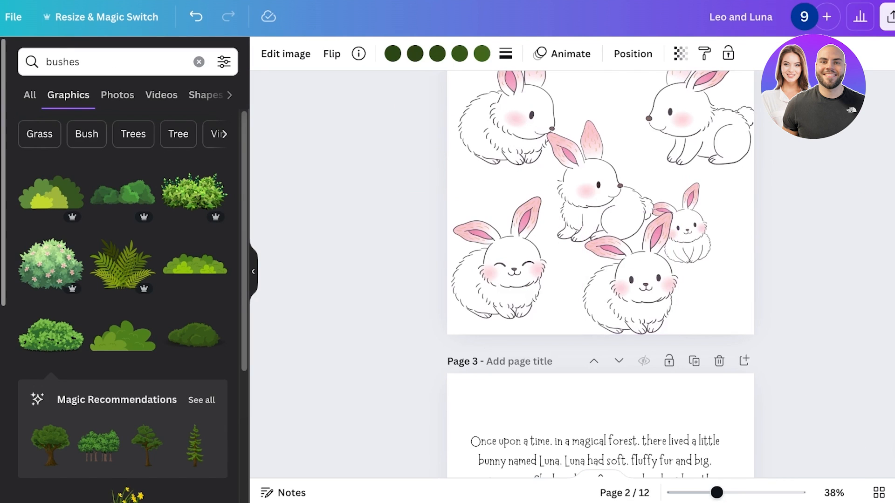
left_click(700, 123)
left_click(725, 200)
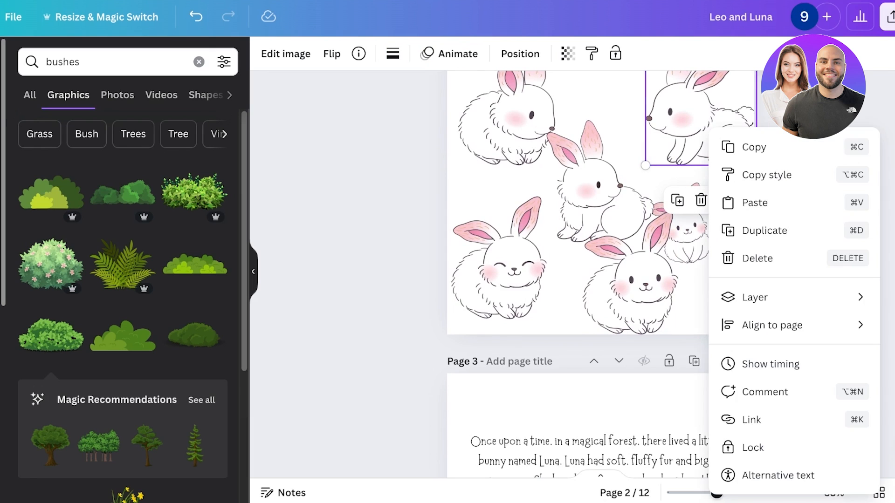
left_click(755, 147)
scroll(699, 196, "down", 6)
scroll(700, 196, "down", 8)
key("ctrl+v")
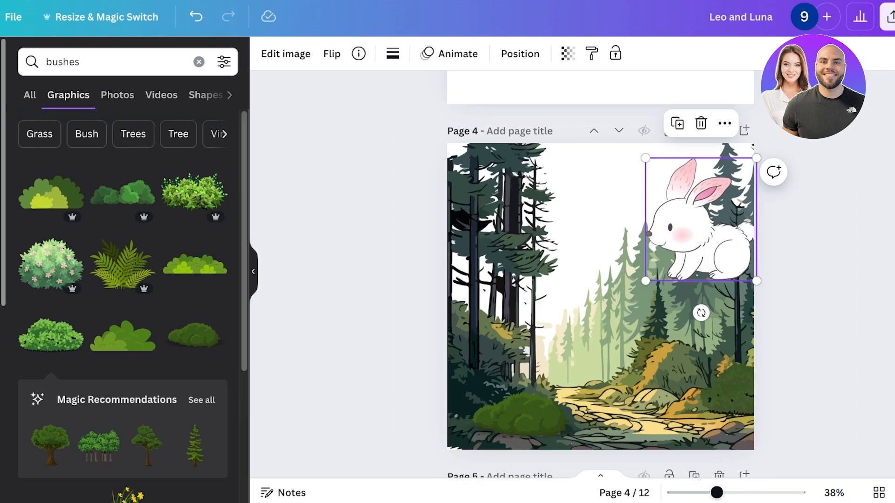
left_click_drag(700, 229, 667, 356)
left_click_drag(614, 300, 663, 352)
left_click_drag(694, 387, 706, 391)
scroll(600, 279, "up", 5)
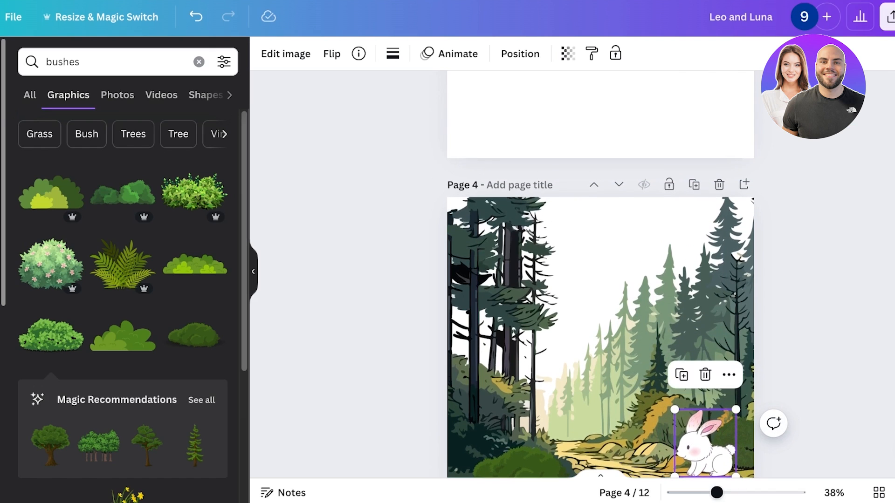
scroll(600, 279, "up", 3)
scroll(601, 280, "down", 2)
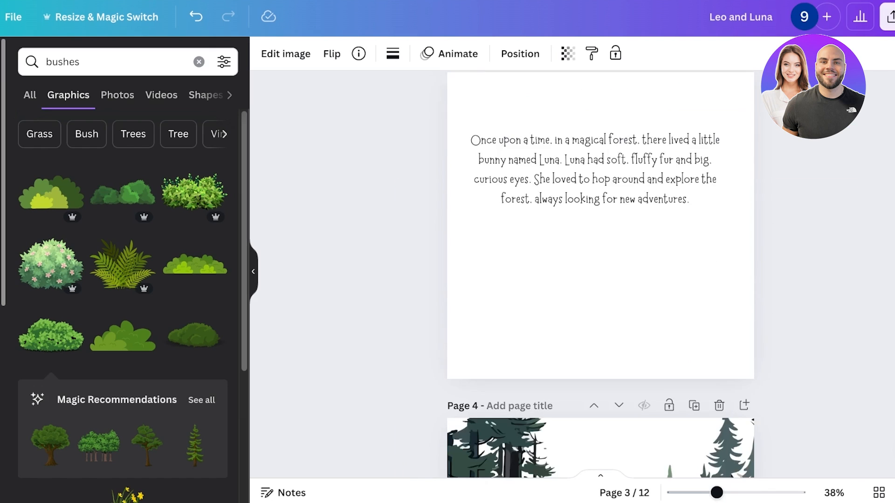
scroll(601, 280, "down", 8)
scroll(600, 280, "up", 4)
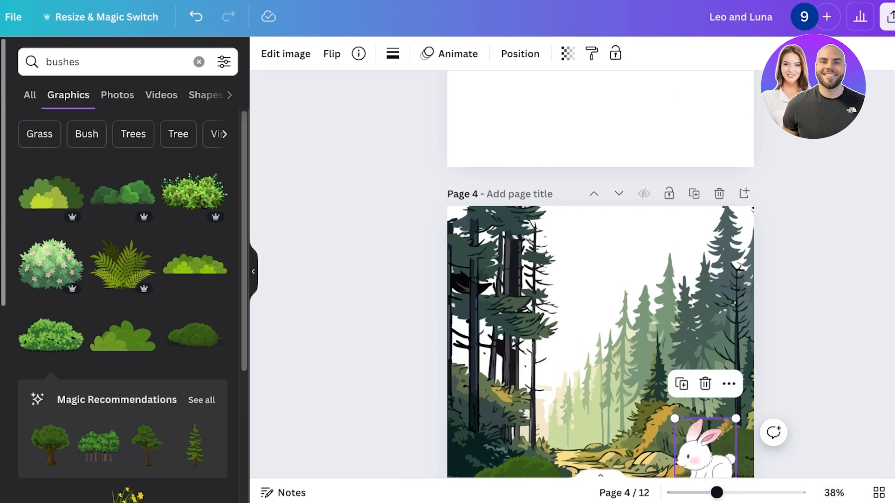
left_click_drag(812, 175, 344, 476)
scroll(601, 280, "down", 4)
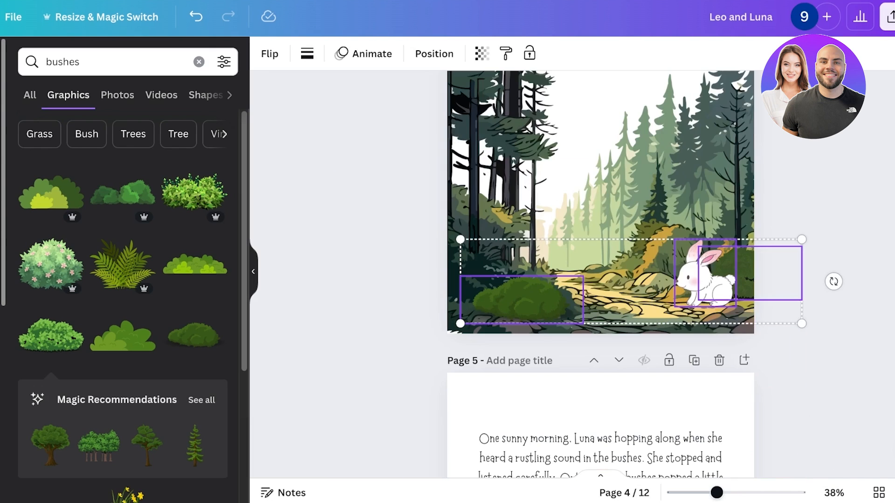
scroll(600, 280, "up", 8)
scroll(601, 279, "up", 1)
left_click(600, 280)
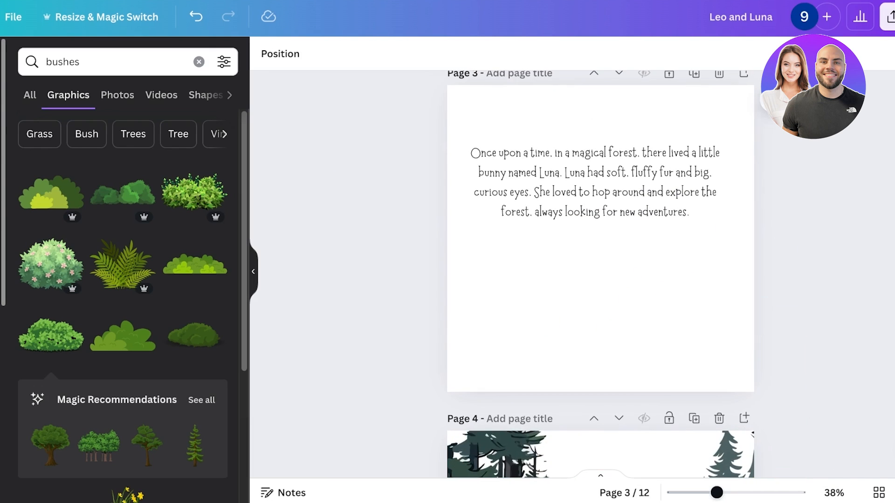
key("ctrl+v")
key("Delete")
Nudge the page 3 story text slightly lower on the page.
scroll(601, 280, "down", 7)
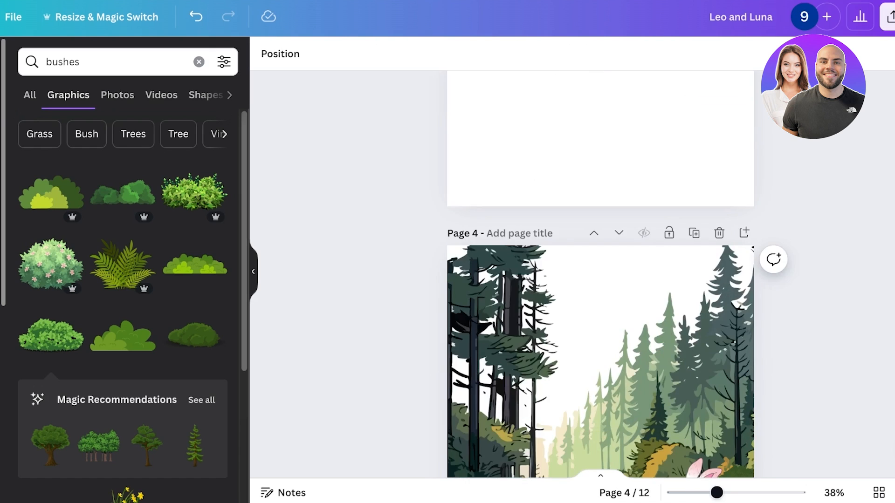
scroll(600, 261, "up", 2)
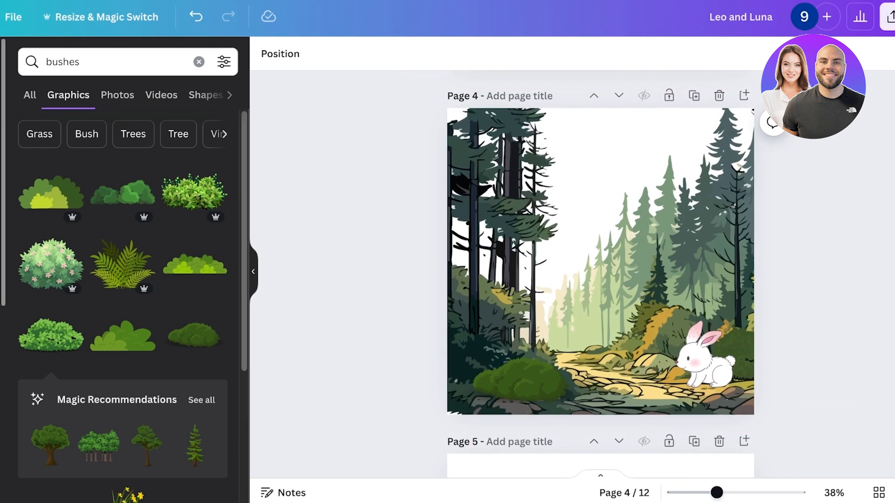
scroll(600, 279, "up", 5)
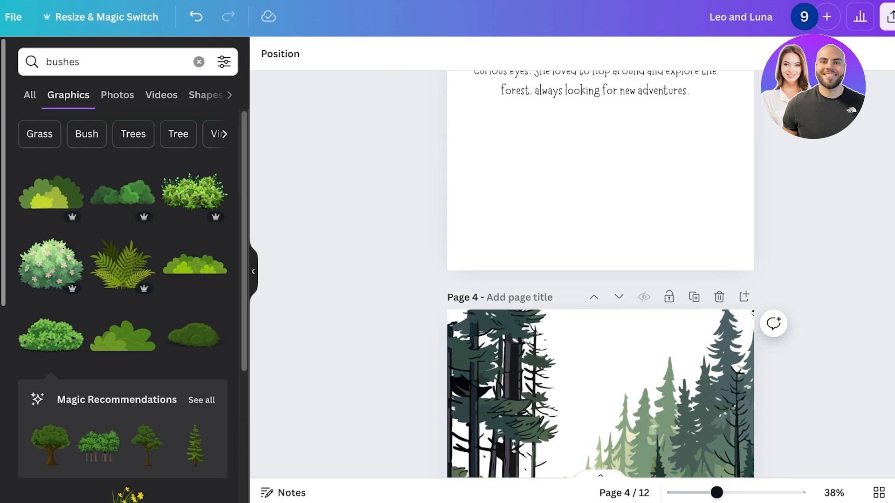
left_click_drag(583, 243, 588, 253)
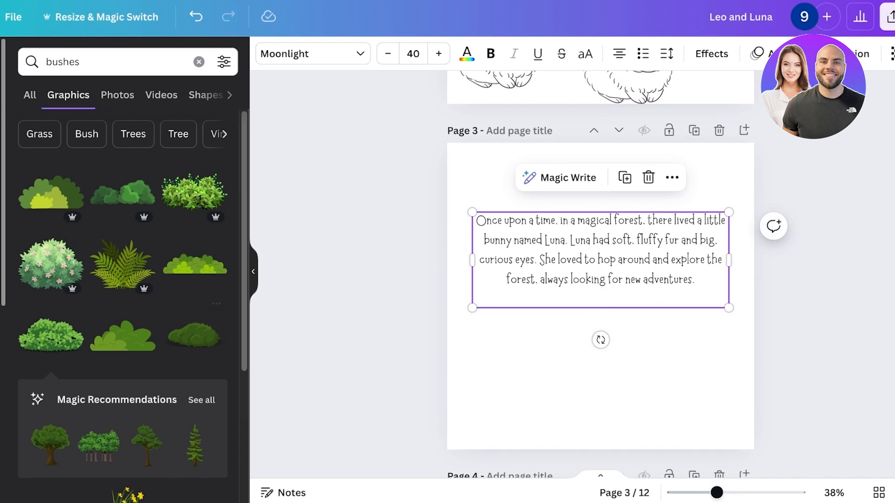
Add the recently used forest illustration to page 3 and enlarge it across the page.
scroll(109, 391, "down", 2)
scroll(123, 308, "down", 1)
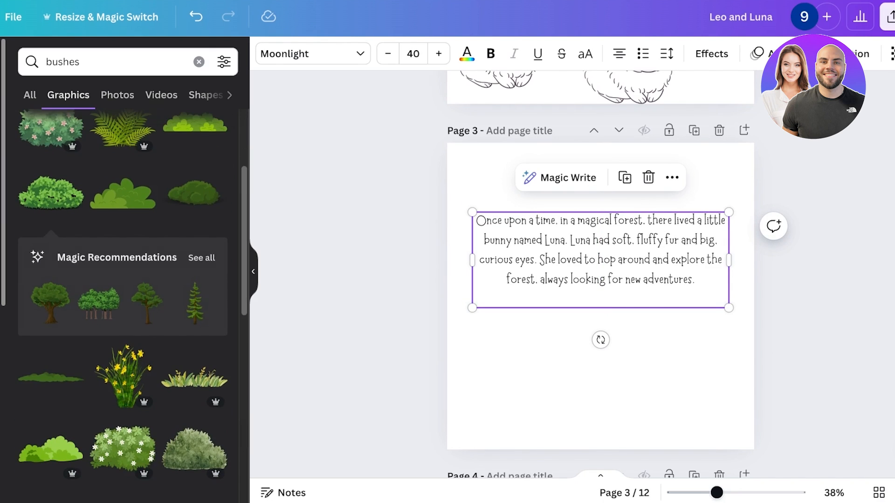
scroll(123, 308, "down", 4)
scroll(123, 307, "up", 7)
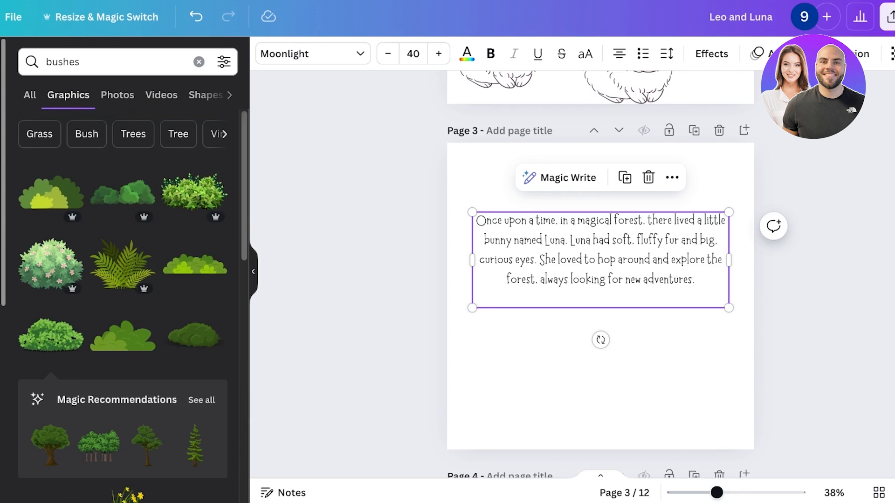
left_click(199, 62)
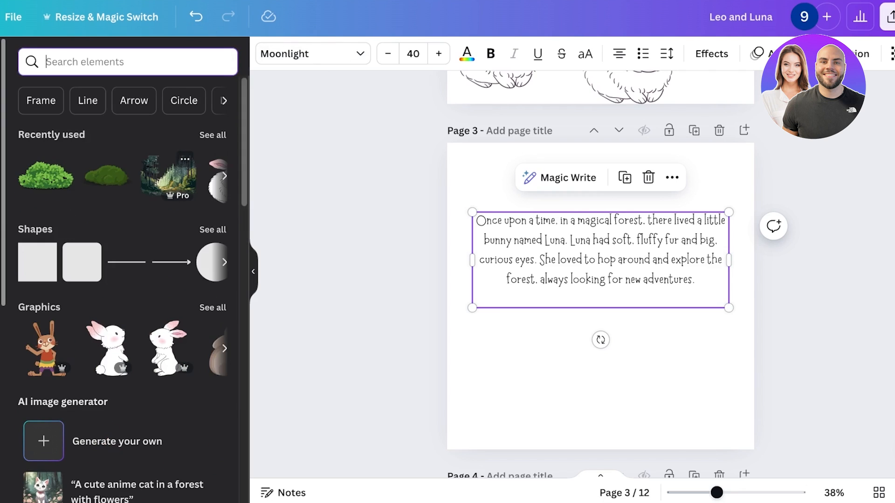
left_click(189, 176)
left_click_drag(601, 298, 484, 181)
left_click_drag(546, 226, 853, 456)
mouse_move(557, 317)
left_mouse_down()
mouse_move(569, 330)
mouse_move(546, 327)
left_mouse_up()
Flip the page 3 forest illustration horizontally.
right_click(546, 327)
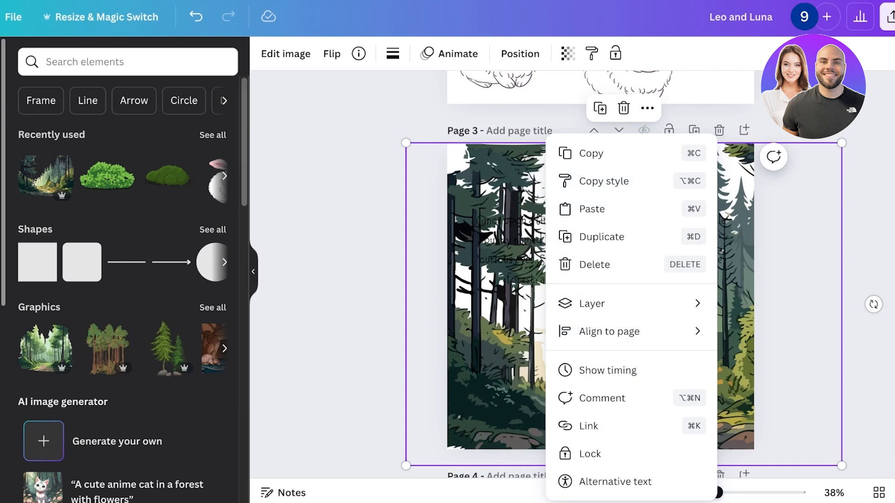
left_click(332, 53)
left_click(331, 53)
left_click(384, 89)
Move and enlarge the forest illustration on page 3 so it extends beyond the page edges.
scroll(583, 280, "down", 1)
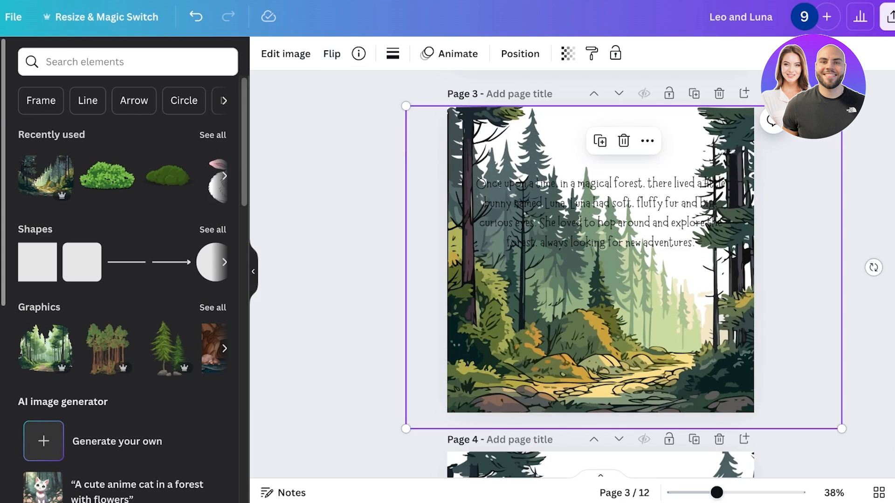
left_click_drag(597, 289, 485, 273)
left_click_drag(729, 413, 806, 471)
mouse_move(699, 373)
left_mouse_down()
mouse_move(672, 364)
mouse_move(689, 364)
left_mouse_up()
Adjust the forest illustration's crop, scale and position so dense treetops fill page 3.
double_click(689, 364)
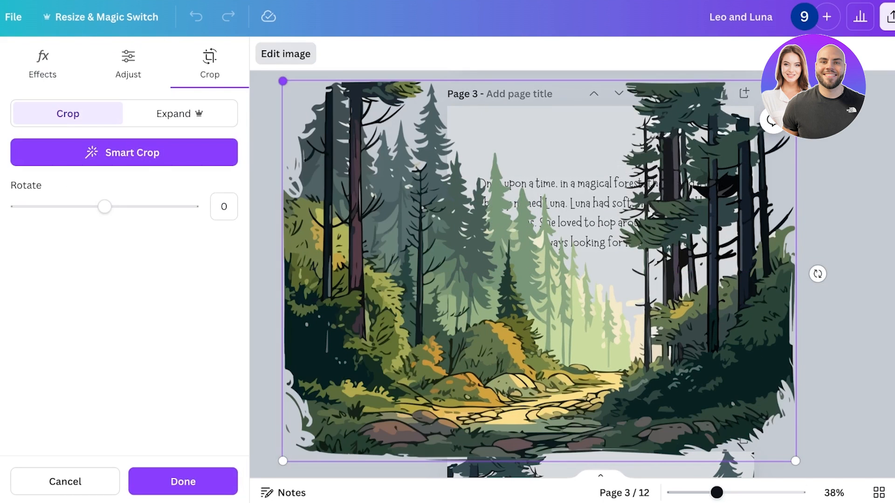
left_click(283, 81)
left_click(283, 82)
left_click(124, 152)
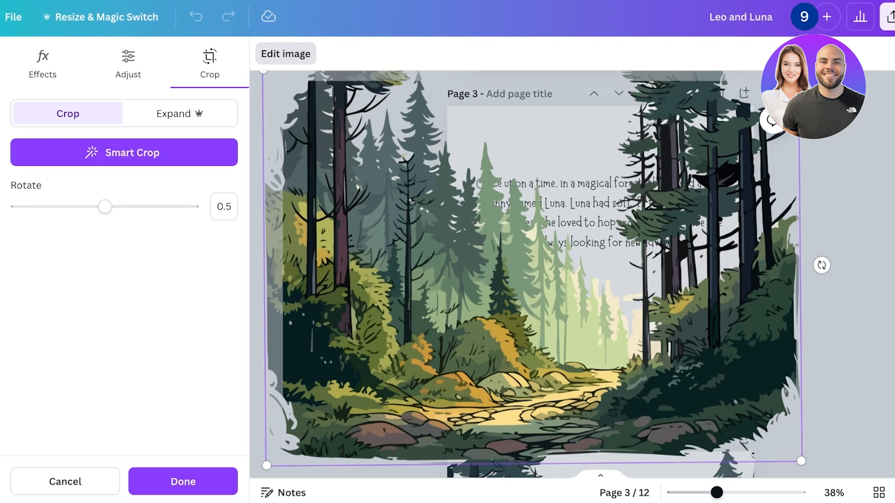
mouse_move(539, 272)
left_mouse_down()
mouse_move(555, 279)
mouse_move(549, 283)
mouse_move(536, 284)
mouse_move(553, 270)
left_mouse_up()
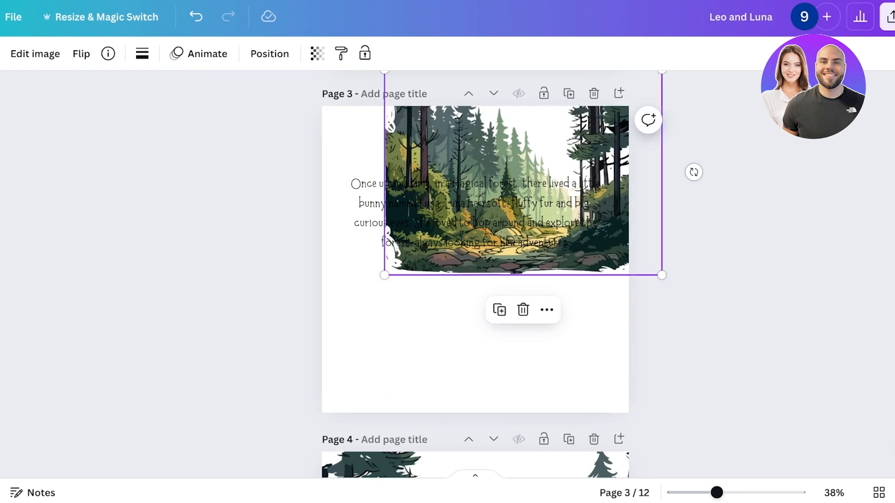
left_click_drag(522, 186, 503, 352)
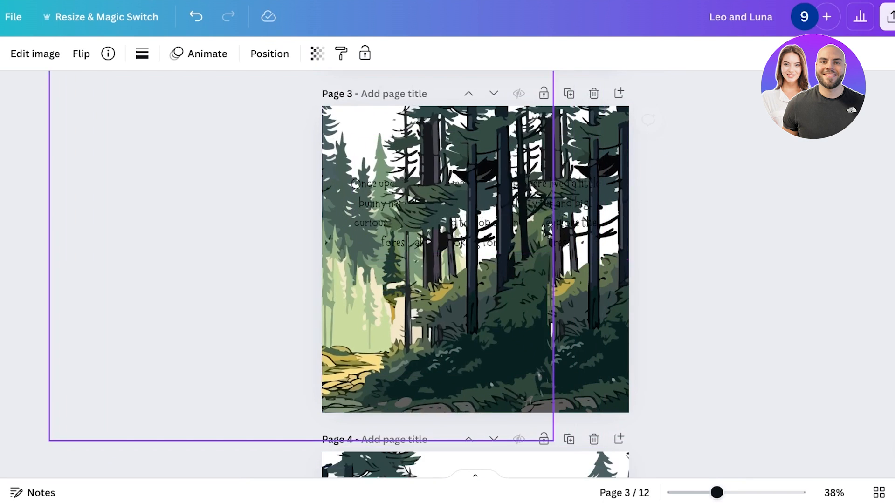
right_click(403, 136)
key("Escape")
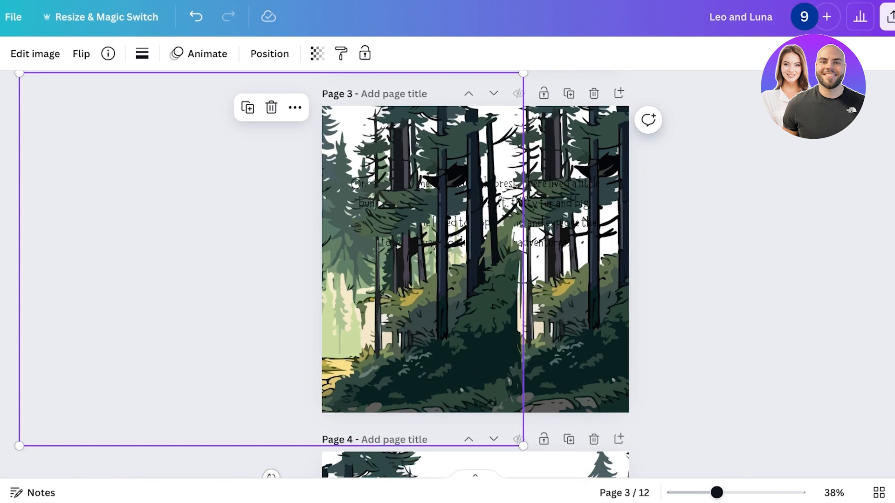
left_click_drag(448, 252, 528, 329)
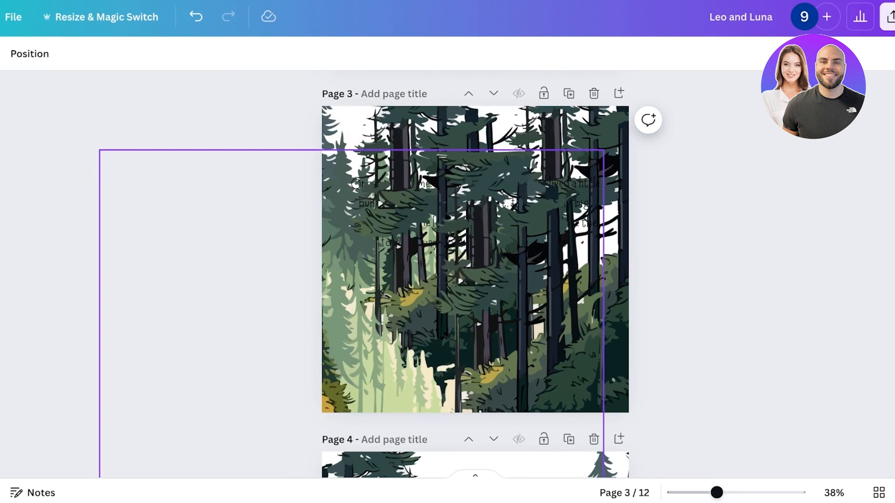
Open the layers list and move the story text layer above the forest illustrations.
right_click(509, 135)
mouse_move(554, 304)
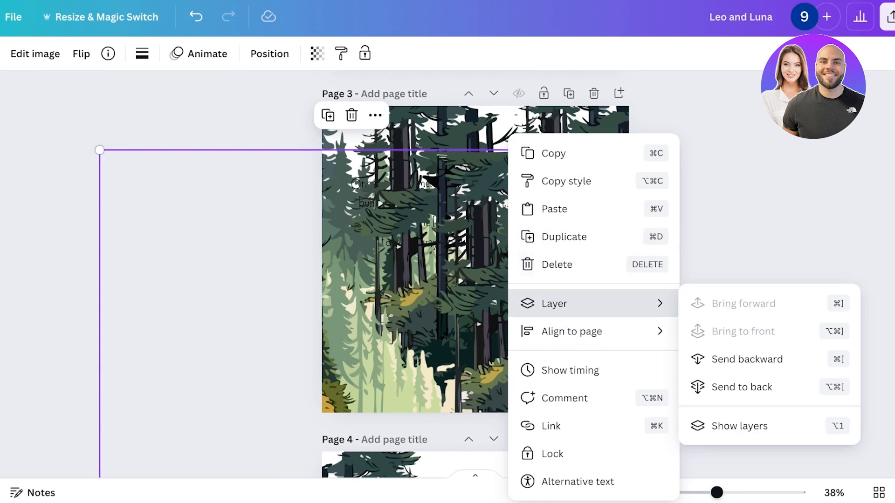
left_click(739, 426)
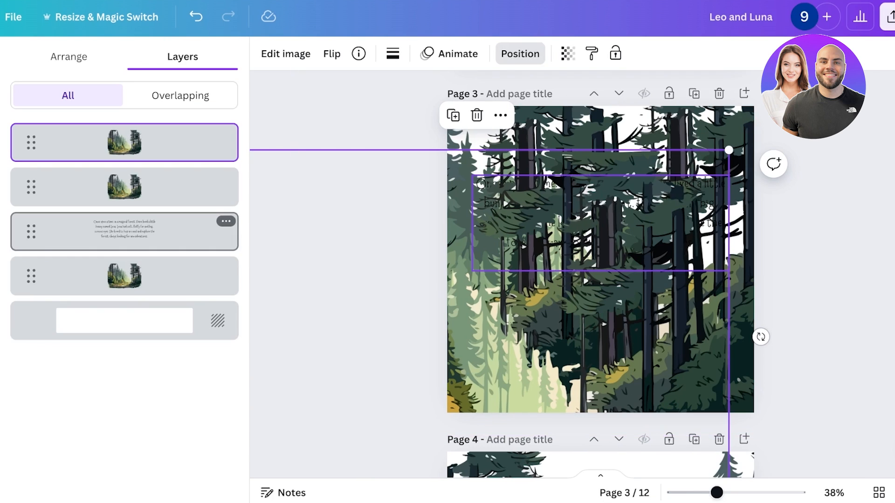
left_click_drag(124, 232, 125, 142)
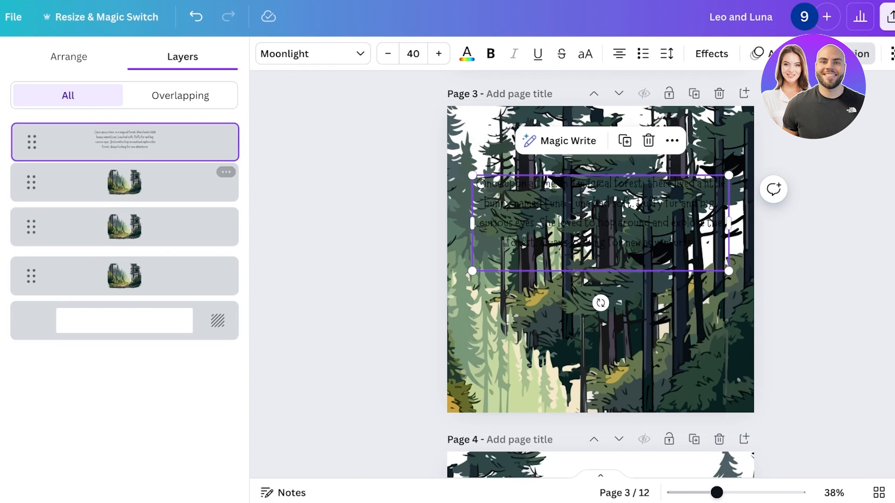
Add a light cream square behind the page 3 story text, sized to frame the paragraph.
left_click(862, 54)
scroll(476, 275, "down", 5)
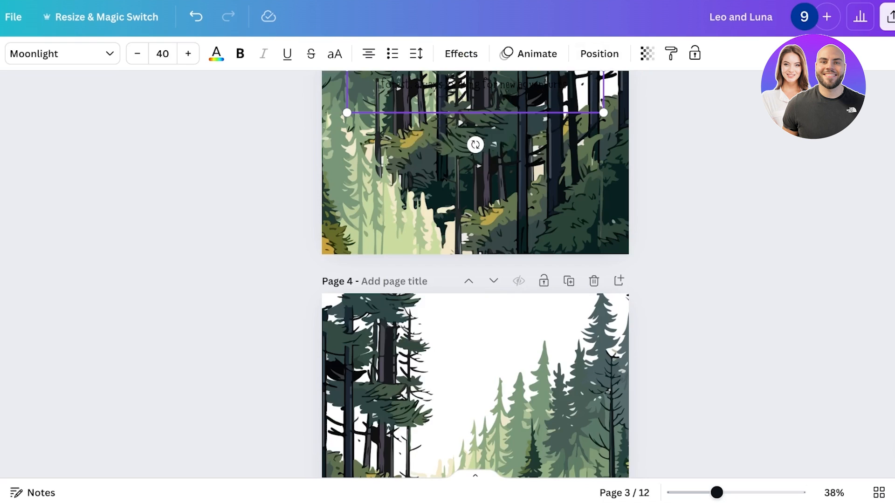
scroll(476, 275, "up", 4)
scroll(475, 275, "up", 2)
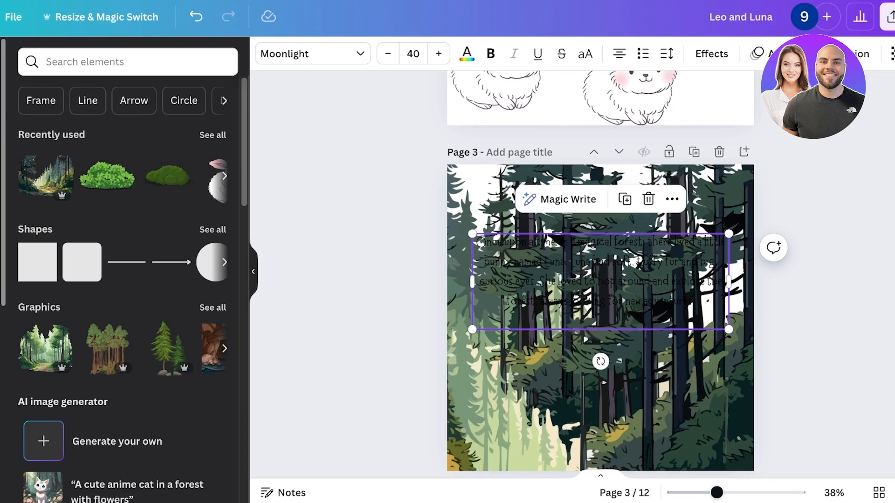
left_click(37, 263)
left_click_drag(601, 318, 506, 263)
left_click_drag(565, 262, 729, 261)
left_click_drag(593, 308, 593, 323)
left_click(336, 54)
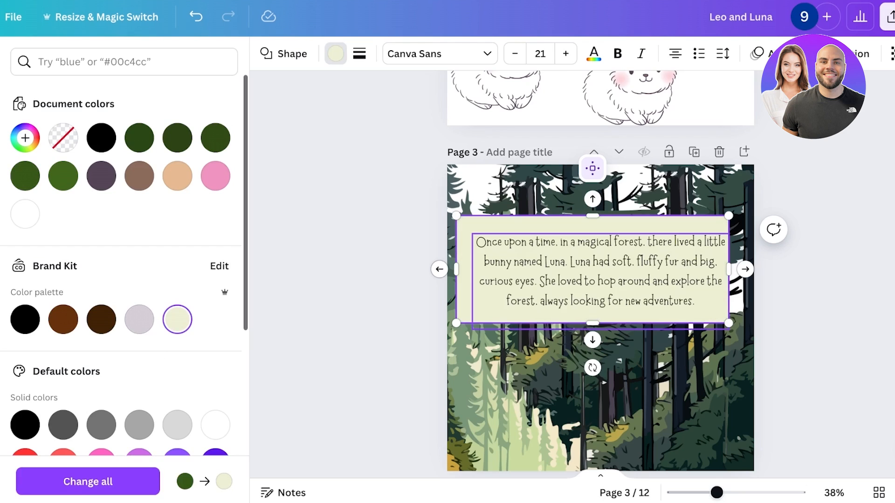
left_click_drag(593, 168, 601, 168)
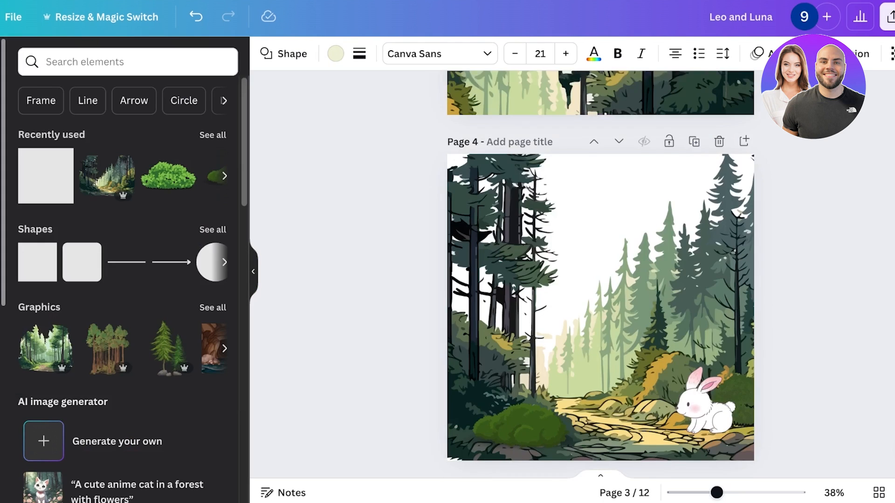
Scroll through the pages and open the page grid to review pages 3 and 4.
scroll(601, 274, "up", 9)
scroll(601, 274, "down", 6)
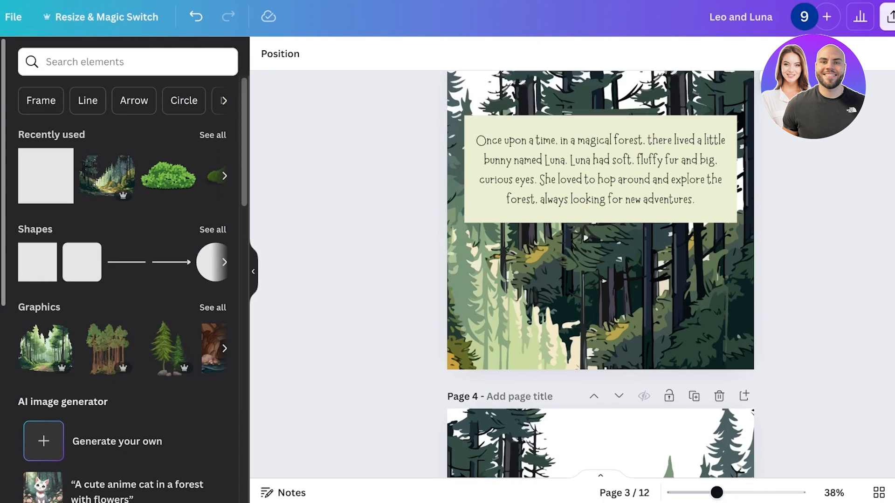
scroll(600, 274, "up", 4)
scroll(600, 274, "down", 6)
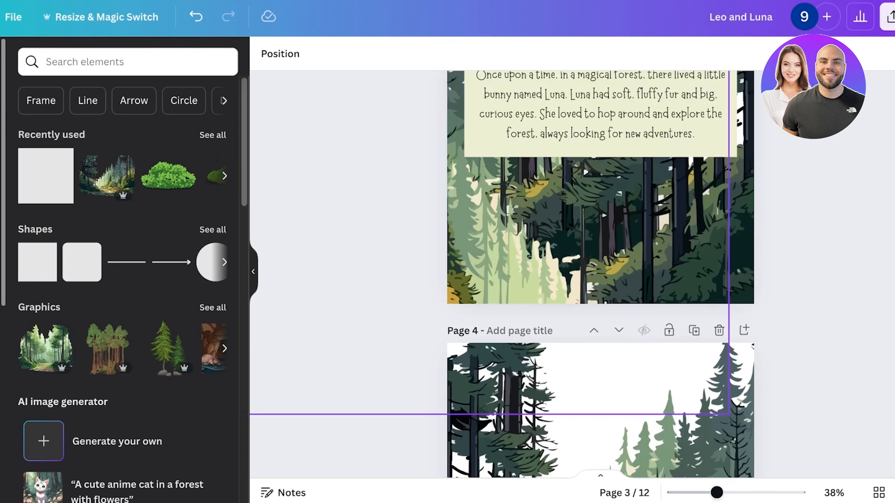
scroll(600, 274, "down", 8)
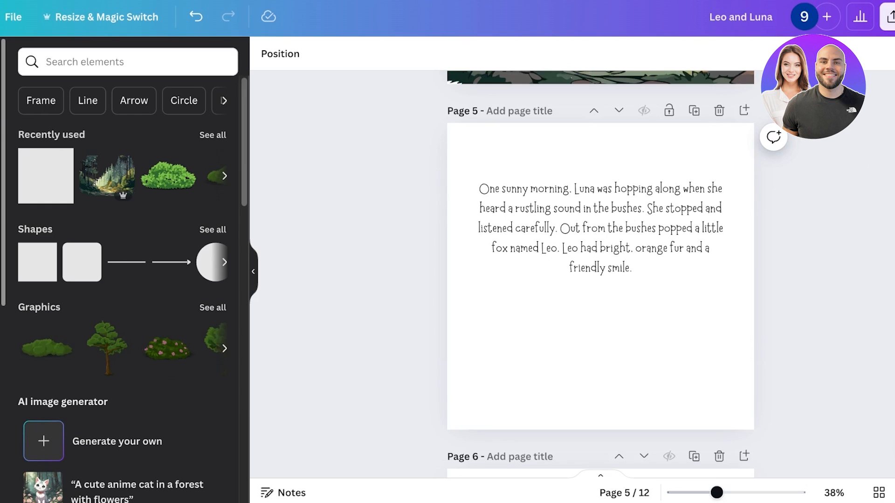
scroll(601, 274, "up", 10)
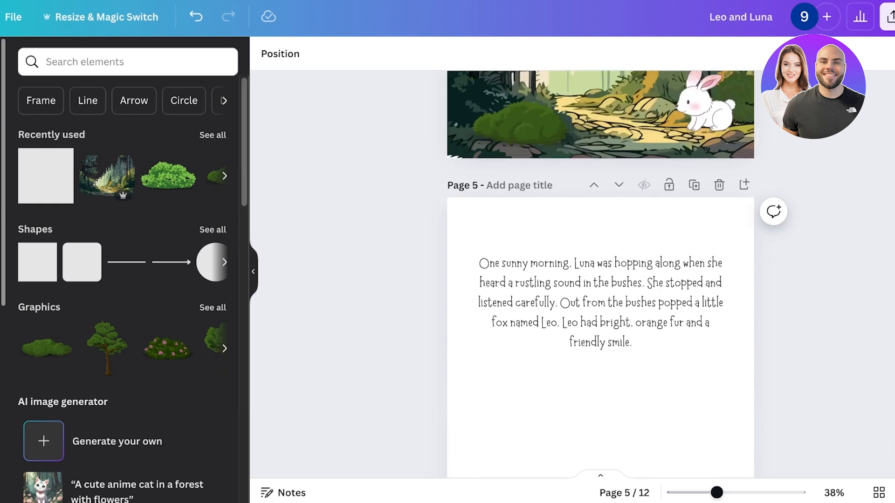
scroll(600, 274, "down", 5)
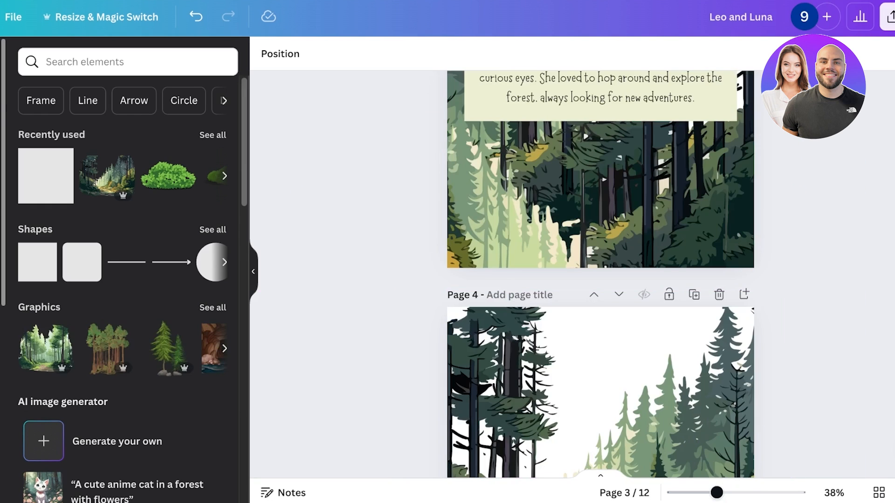
left_click(878, 492)
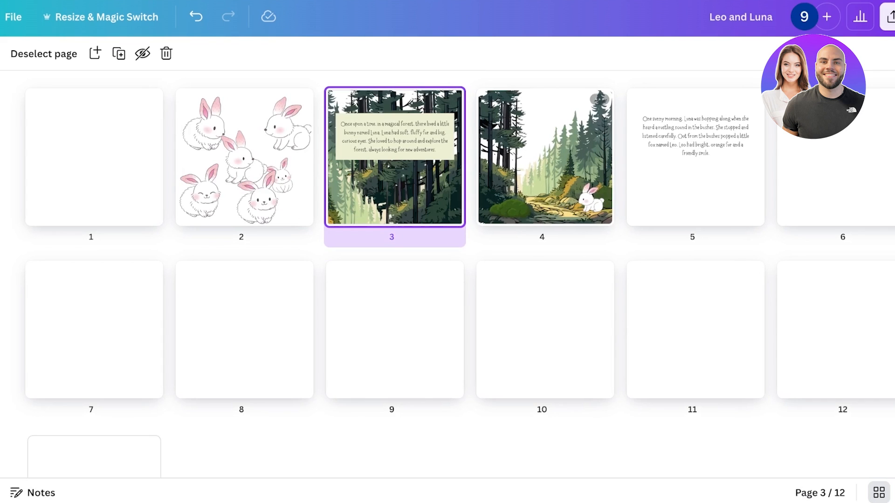
mouse_move(470, 157)
double_click(544, 157)
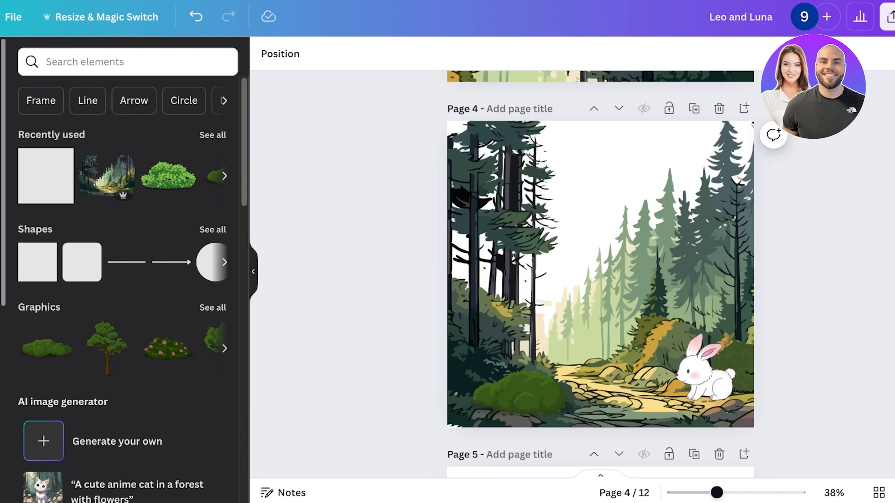
scroll(601, 274, "up", 5)
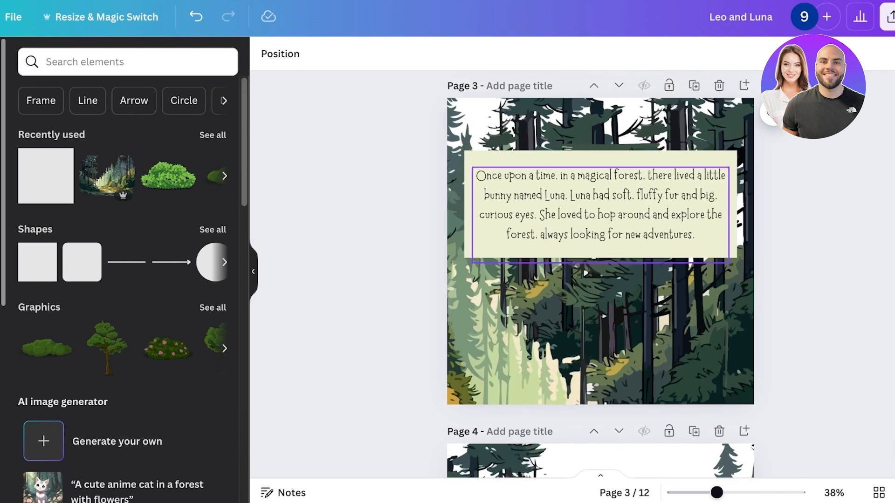
scroll(600, 274, "down", 5)
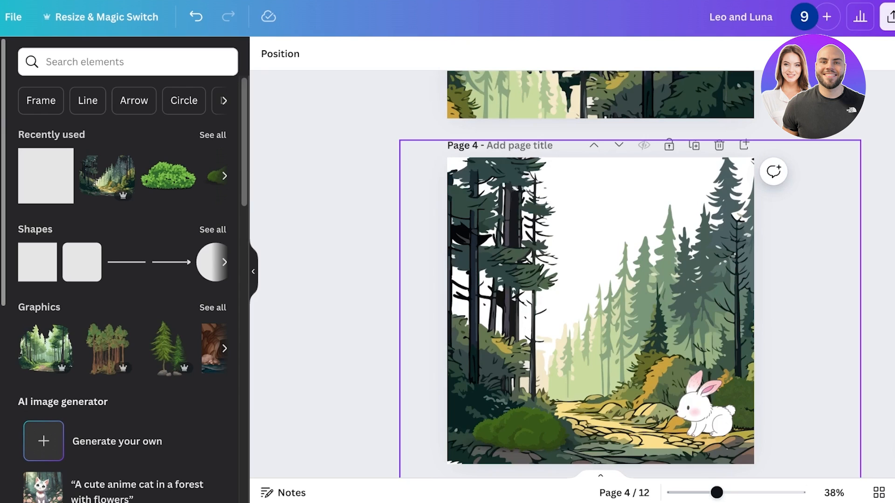
scroll(601, 274, "down", 1)
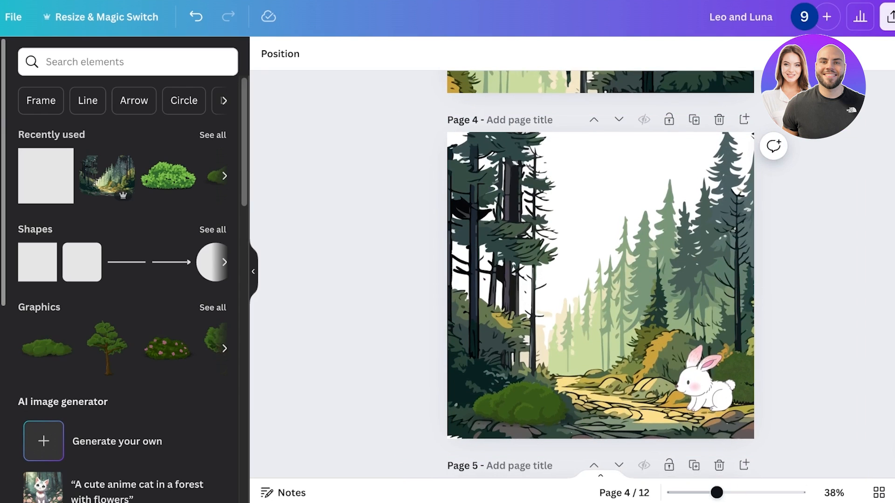